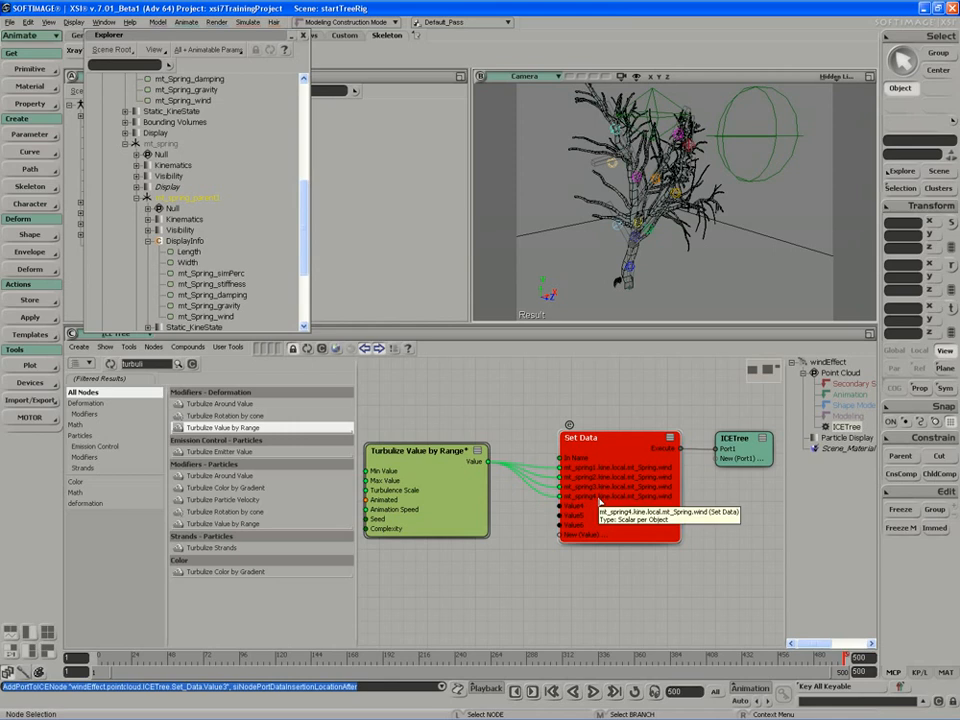
- Insert two more value ports on the Set Data node after the mt_spring4 wind port
right_click(601, 503)
click(640, 527)
right_click(601, 503)
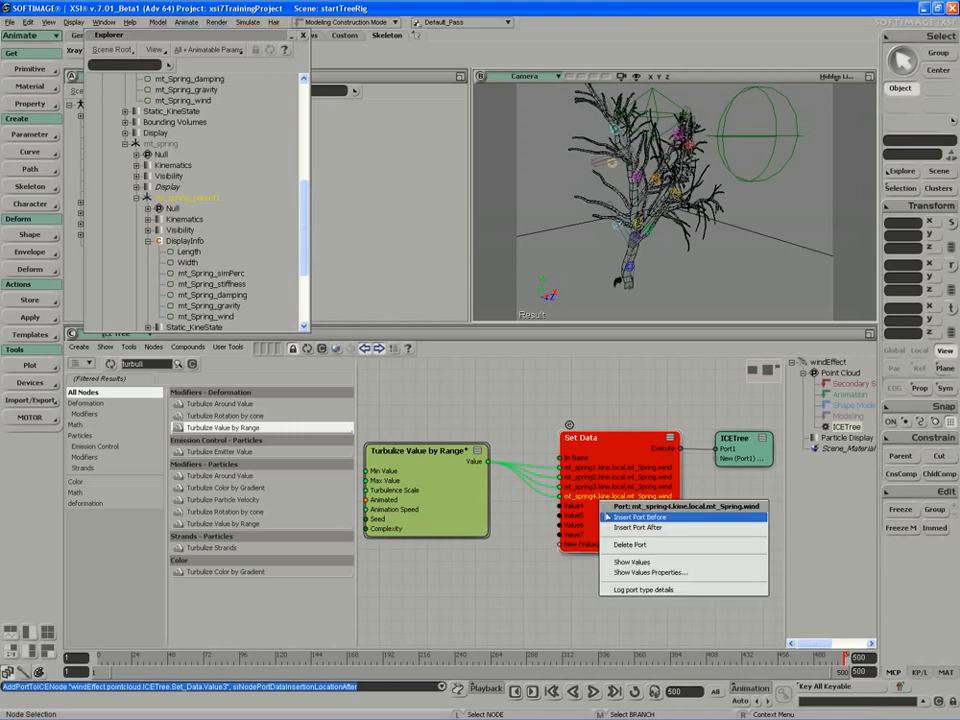
click(640, 527)
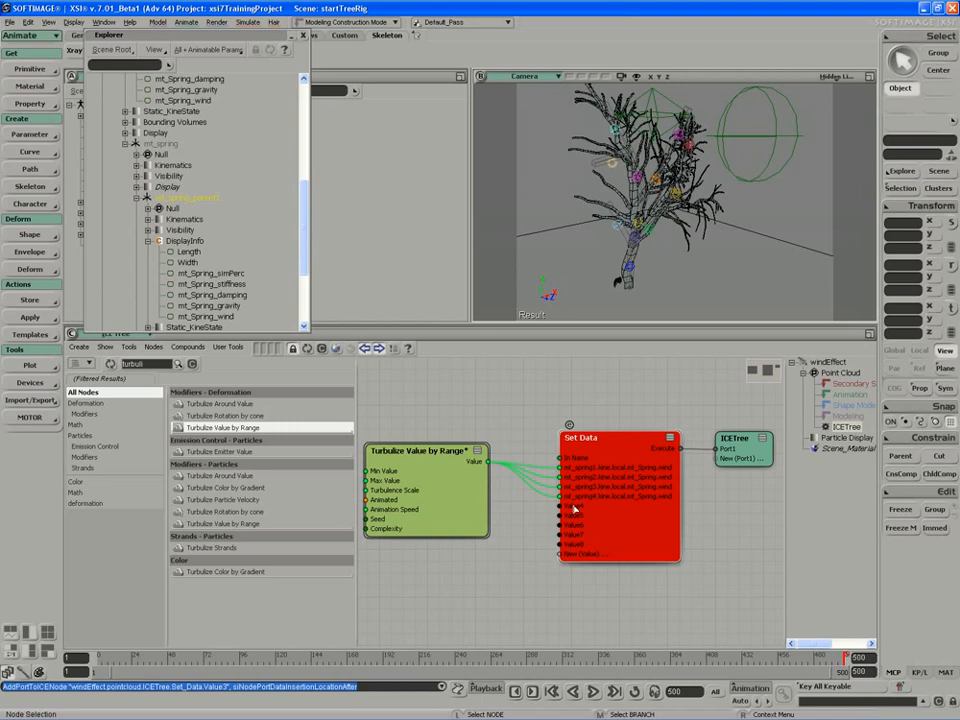
- Open the Set Data node's properties and copy the mt_spring4.kine.local.mt_Spring.wind reference from Reference3 into Reference4
double_click(583, 502)
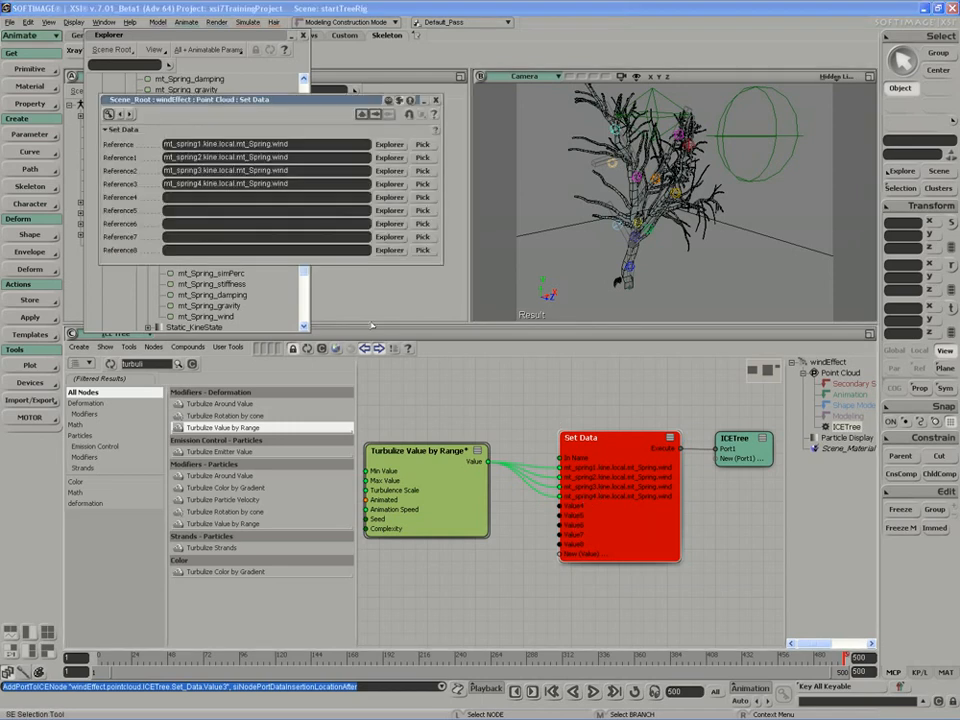
double_click(228, 183)
right_click(226, 183)
click(246, 216)
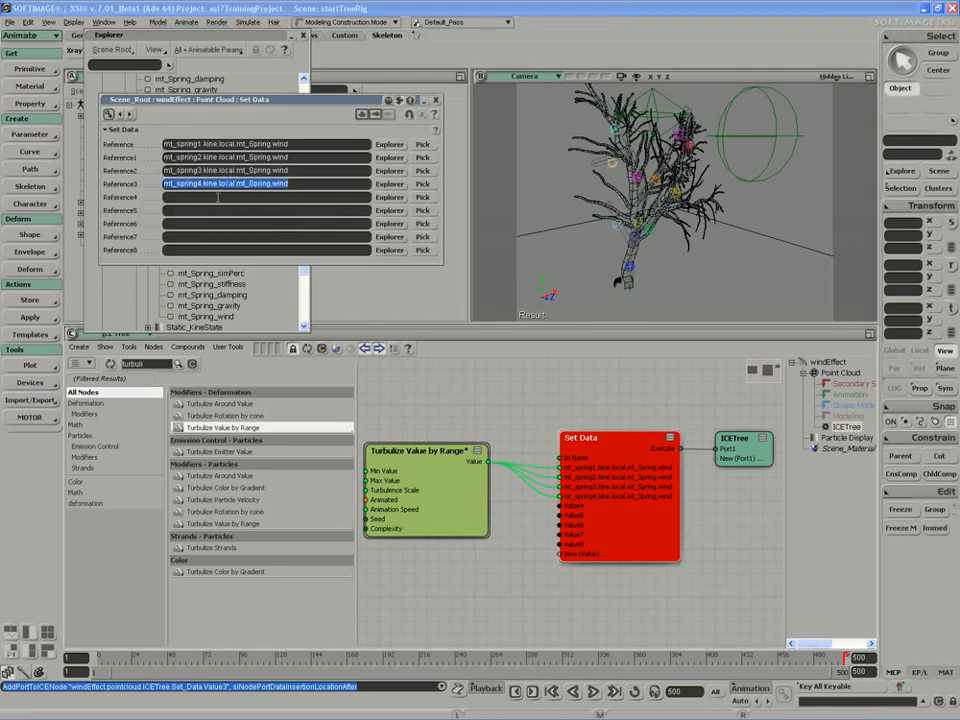
click(218, 197)
right_click(218, 197)
click(240, 242)
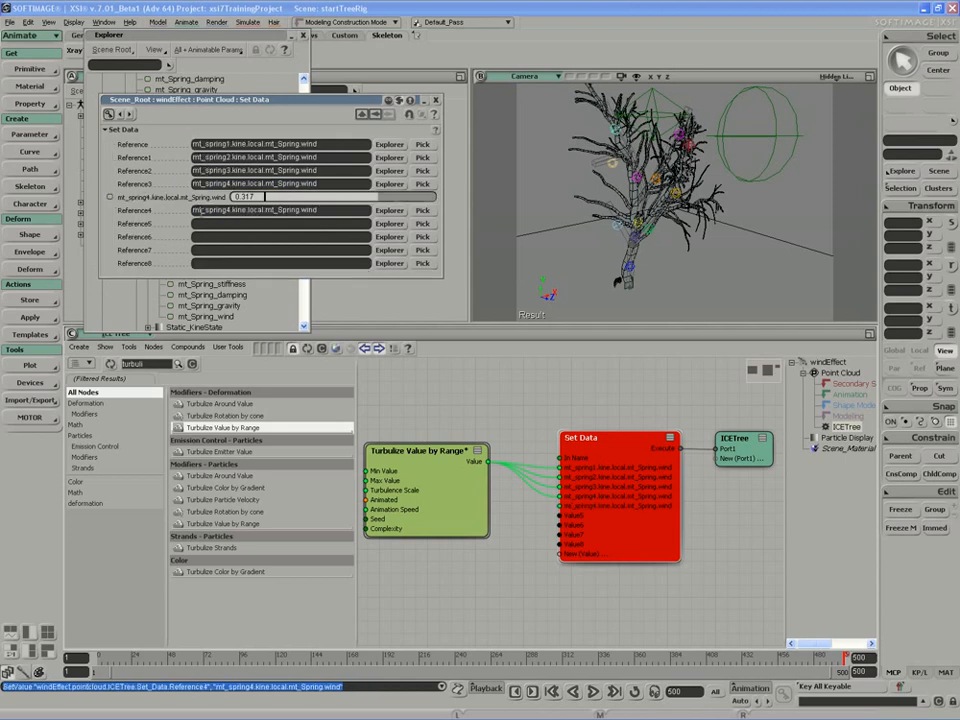
- Paste the copied mt_spring4 wind reference into Reference5, Reference6, Reference7 and Reference8
right_click(212, 224)
click(230, 269)
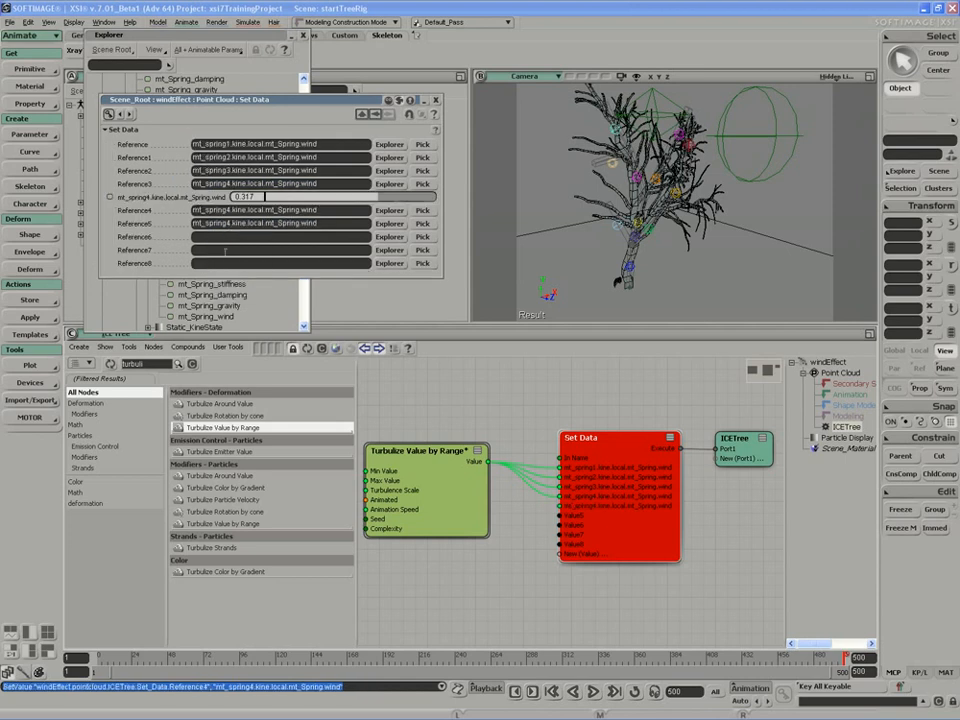
right_click(219, 250)
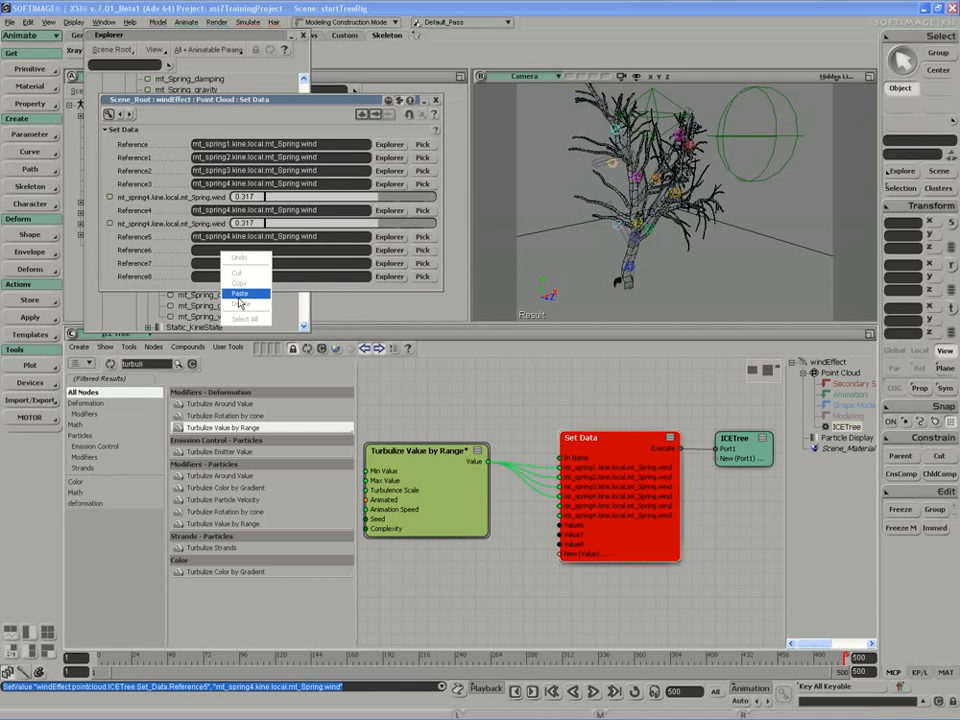
click(238, 295)
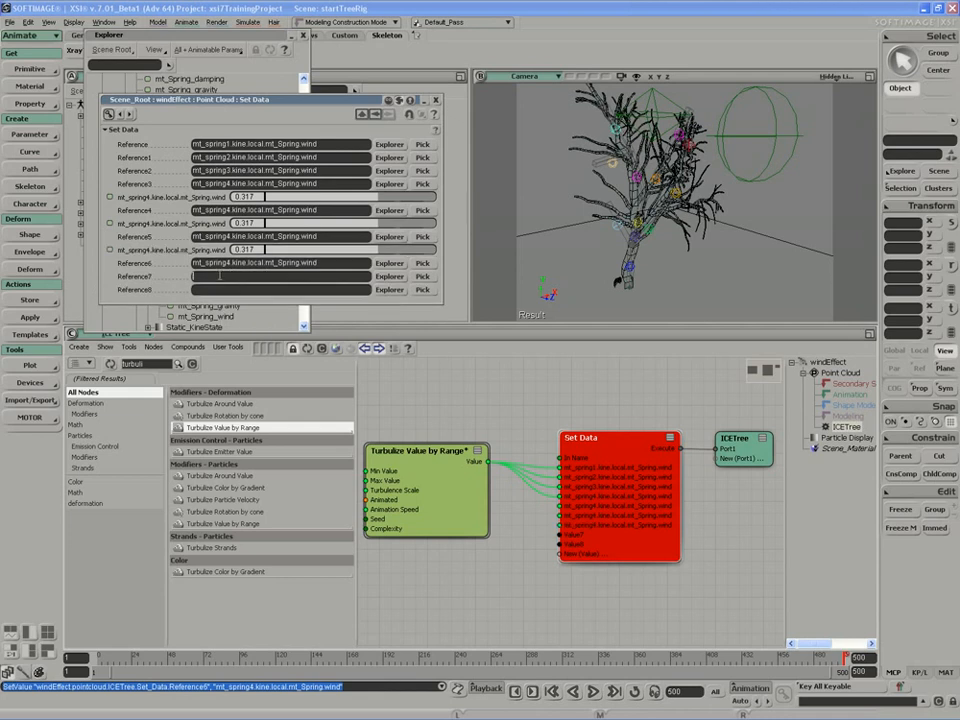
right_click(219, 276)
click(237, 318)
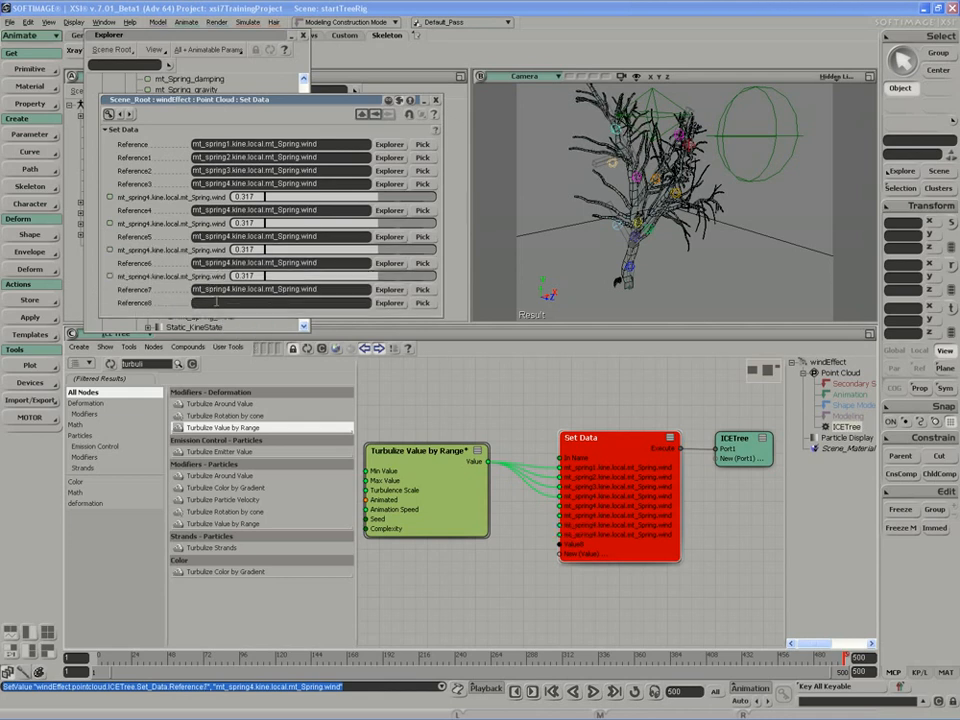
right_click(216, 302)
click(242, 346)
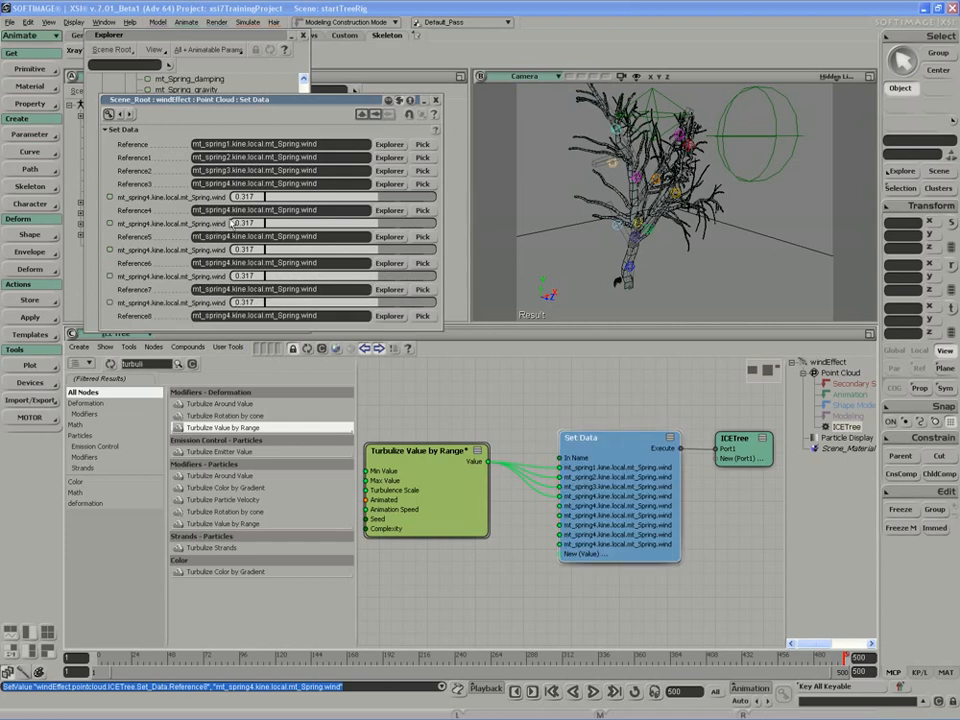
- Change the spring numbers so Reference4, Reference5 and Reference6 point to the wind parameters of mt_spring5, mt_spring6 and mt_spring7
key(BackSpace)
text(5)
key(Return)
key(Return)
click(229, 262)
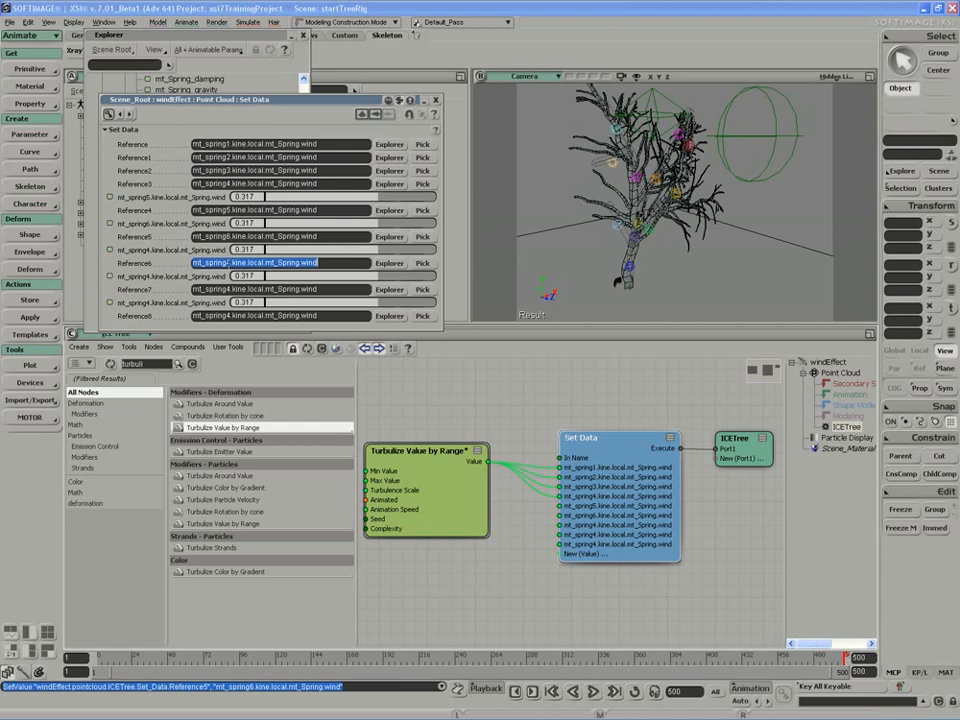
click(231, 263)
key(BackSpace)
text(7)
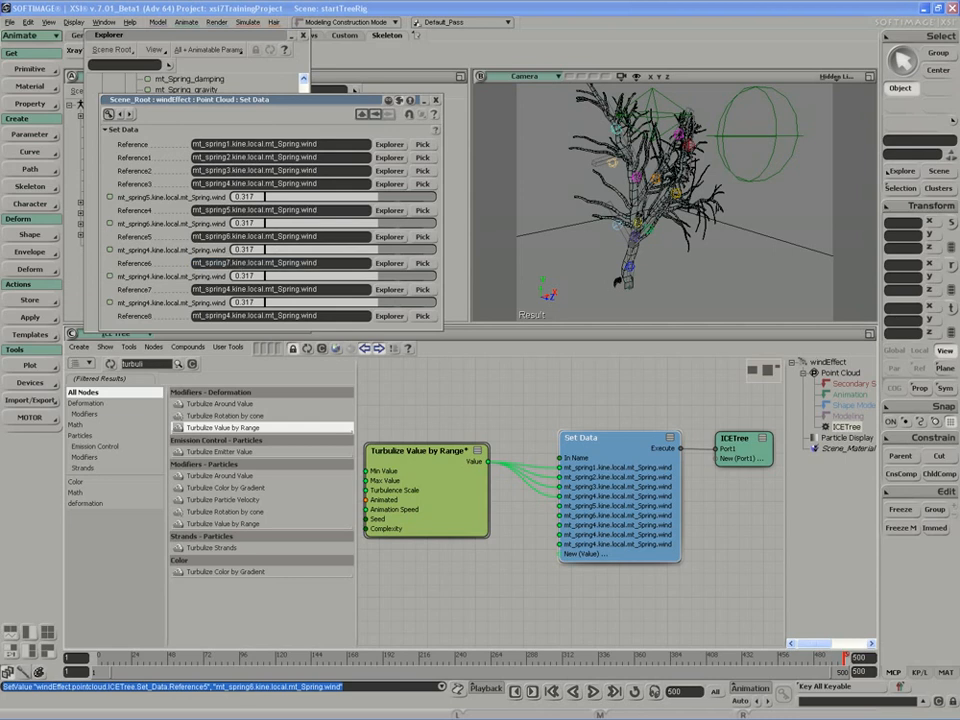
key(Return)
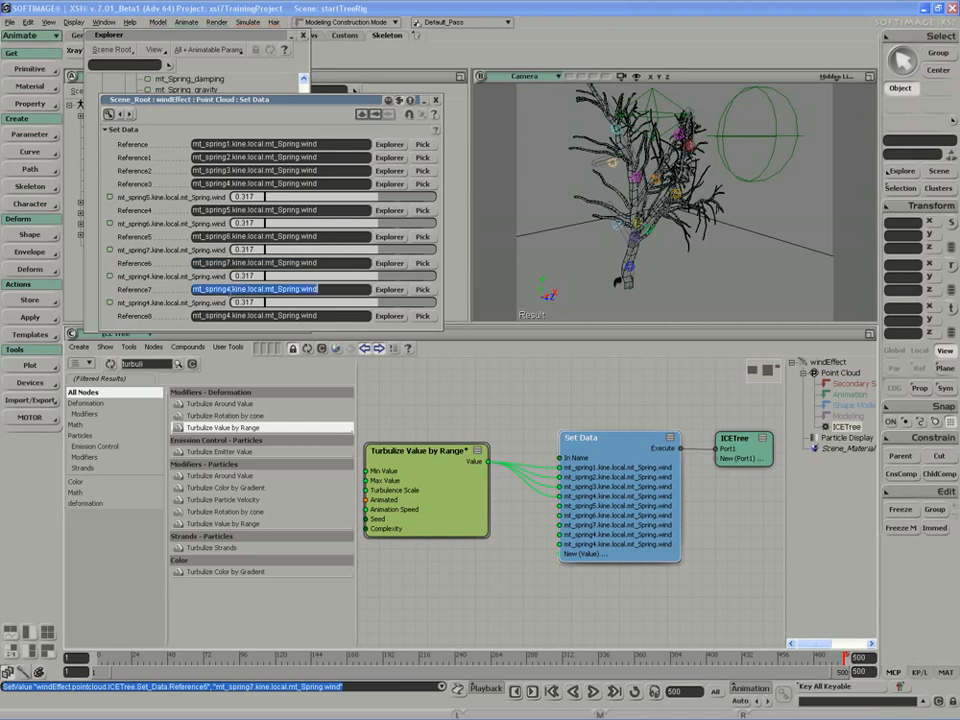
- Edit Reference7 to mt_spring8.kine.local.mt_Spring.wind and Reference8 to mt_spring9.kine.local.mt_Spring.wind
click(260, 289)
key(BackSpace)
text(8)
key(Return)
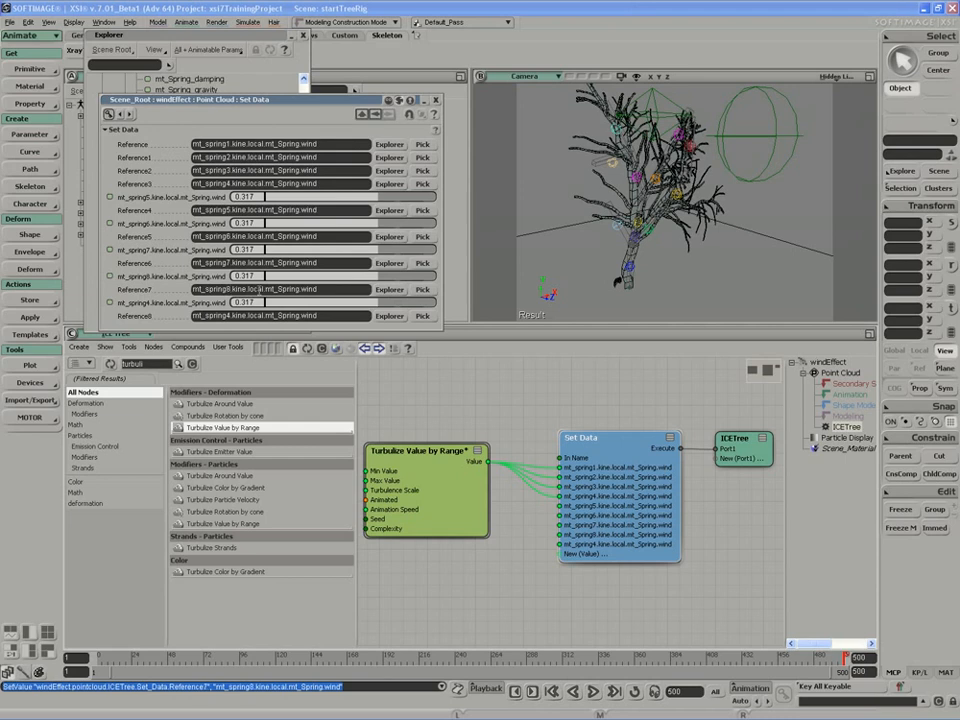
click(227, 315)
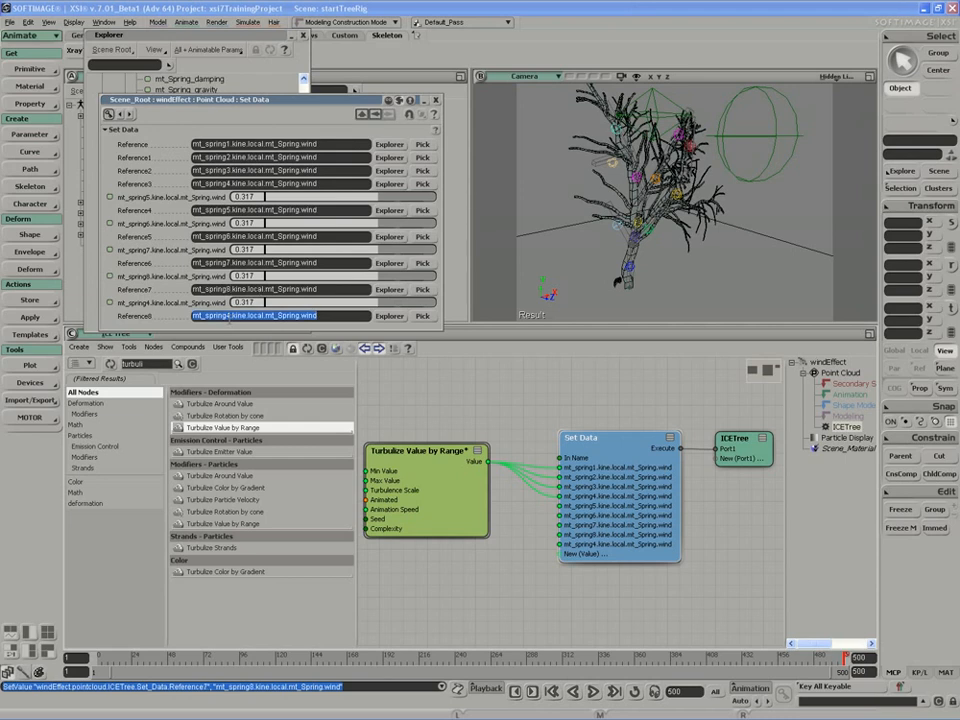
click(233, 315)
key(BackSpace)
text(9)
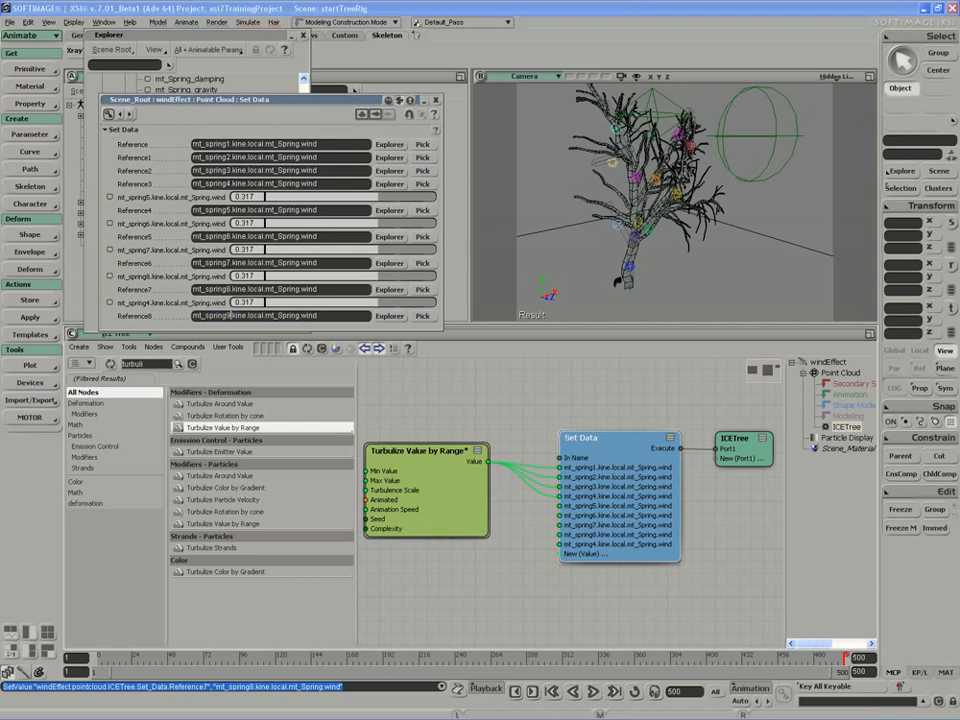
key(Return)
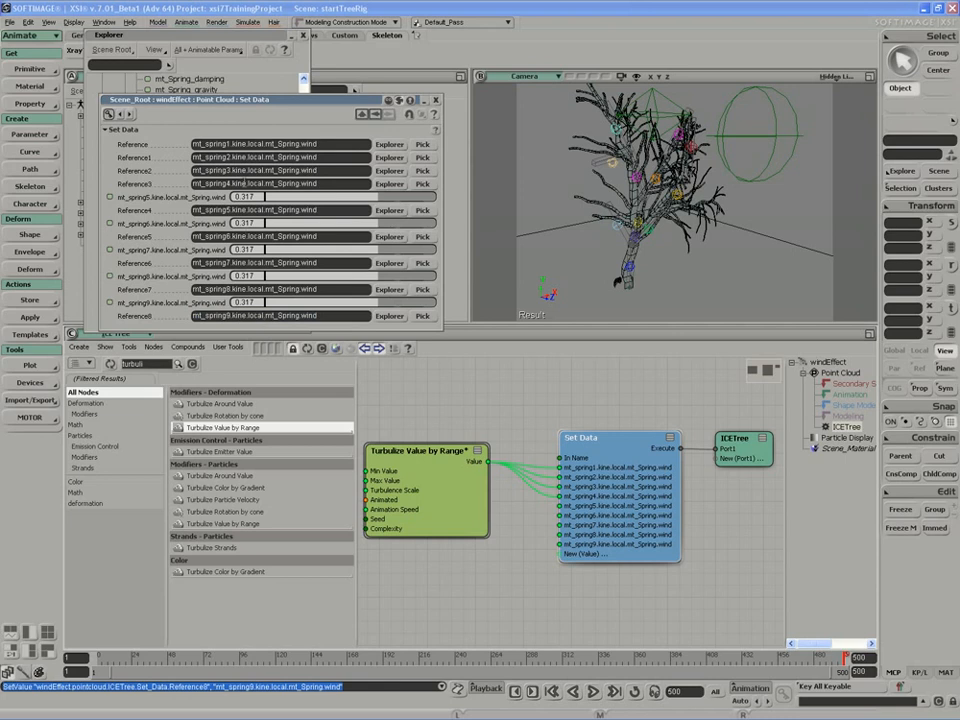
- Move the Set Data property window higher and enlarge it, and move the Turbulize Value by Range node up
drag(253, 99, 251, 55)
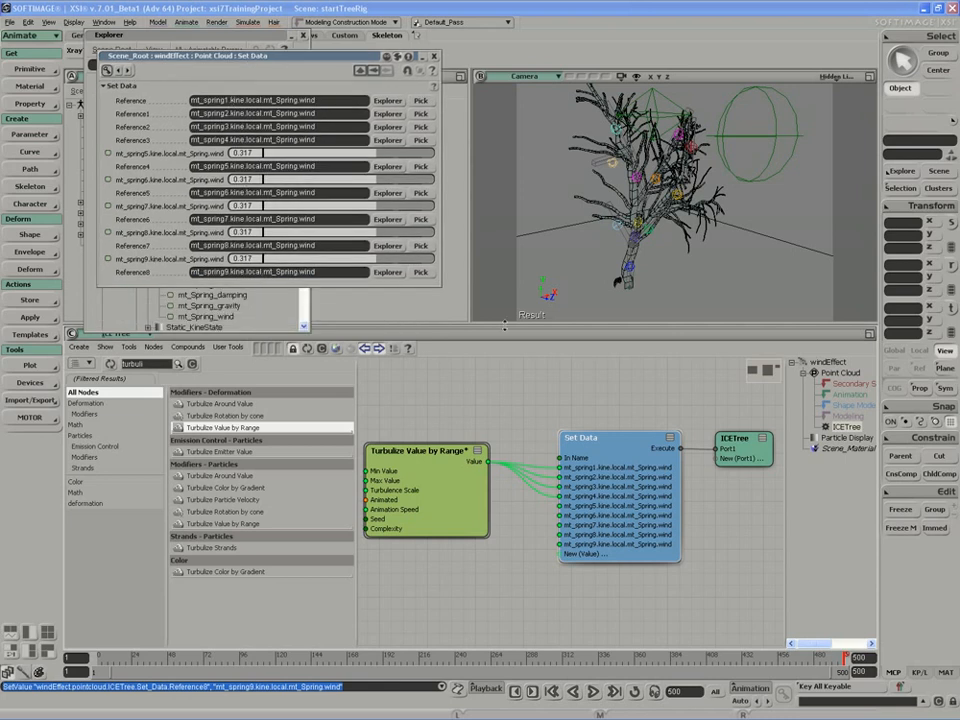
drag(441, 287, 452, 319)
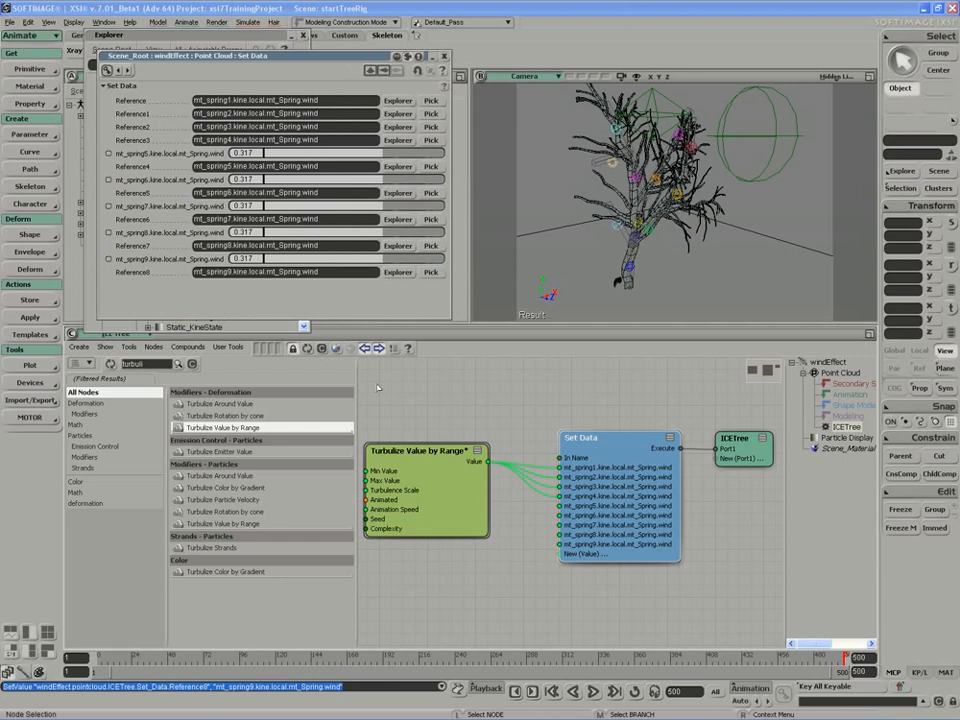
drag(400, 450, 399, 411)
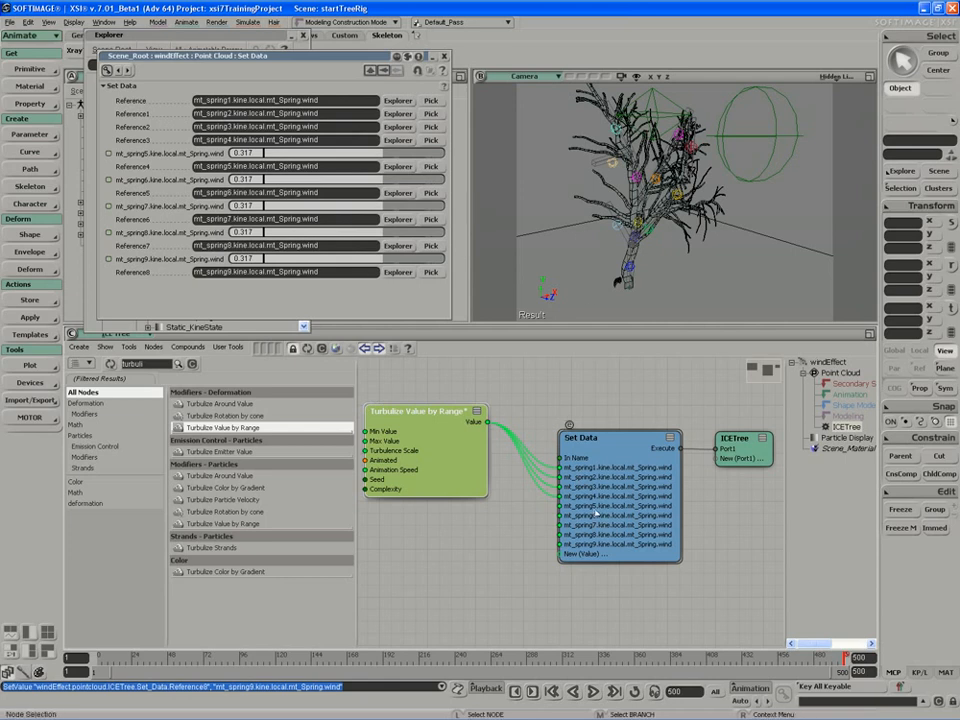
- Insert two further value ports on the Set Data node after the mt_spring9 wind port
right_click(578, 545)
click(605, 572)
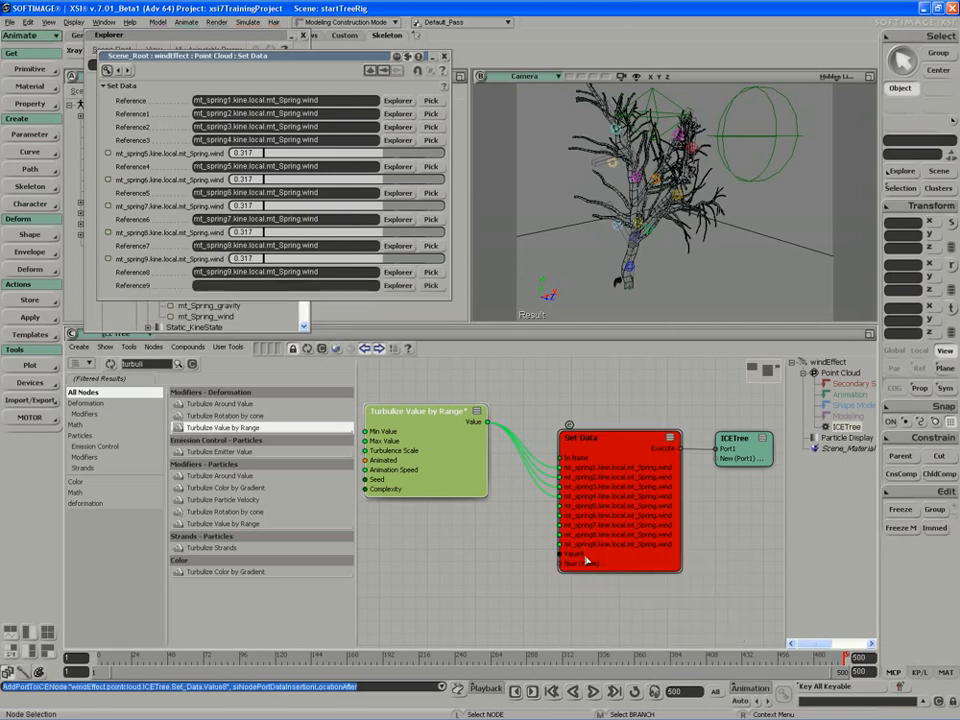
right_click(587, 562)
click(640, 570)
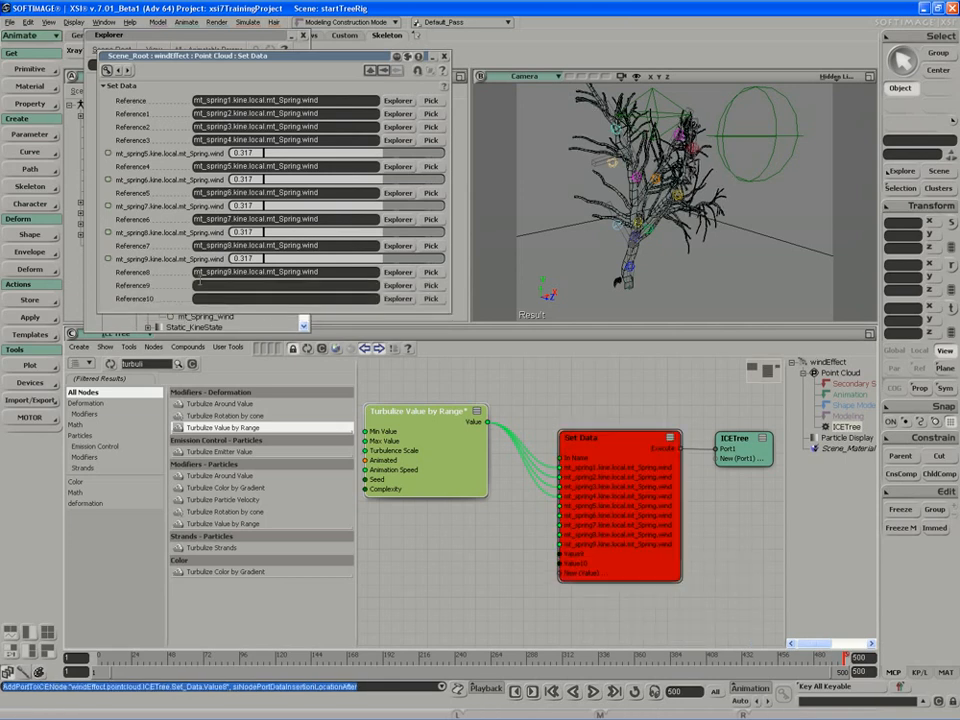
- Paste the mt_spring4 wind reference into the empty Reference9 and Reference10
click(200, 285)
click(211, 314)
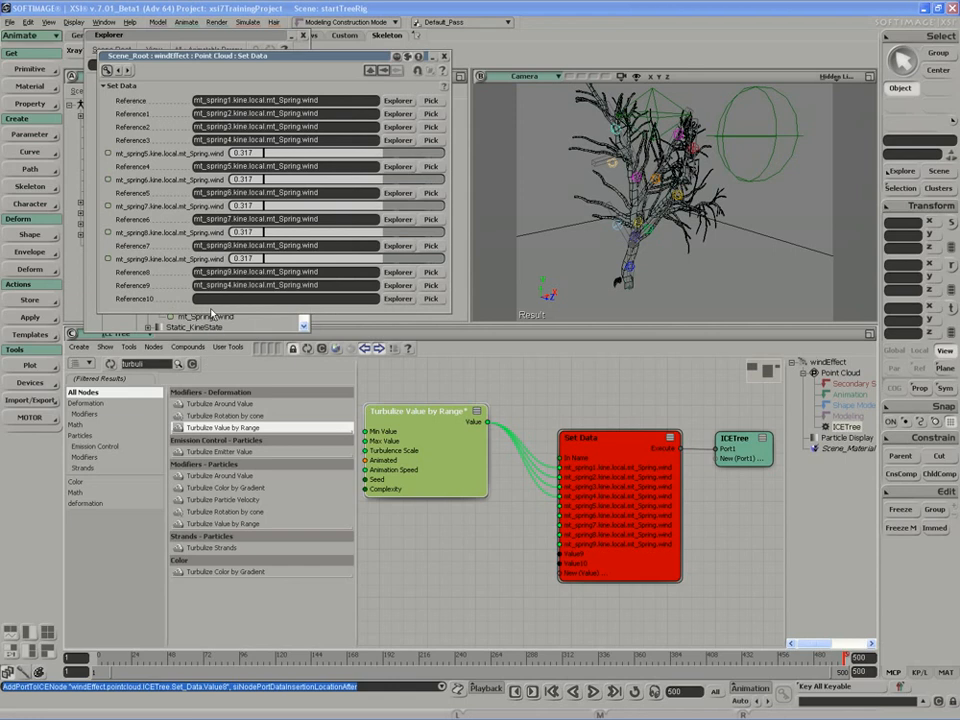
click(211, 314)
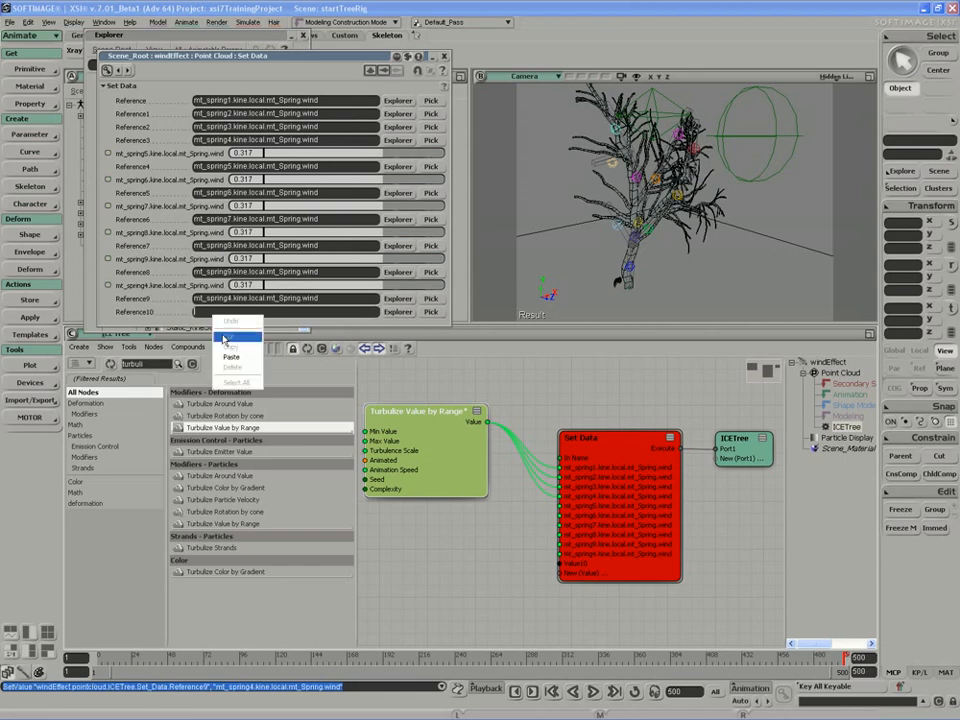
click(222, 336)
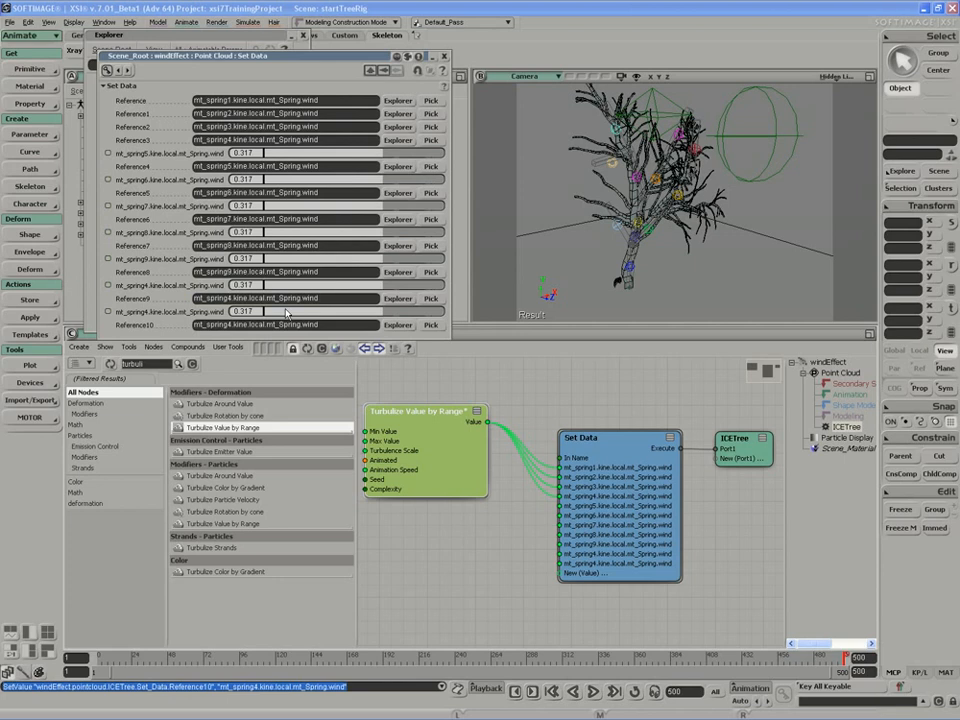
- Edit Reference9 to mt_spring10.kine.local.mt_Spring.wind and Reference10 to mt_spring11.kine.local.mt_Spring.wind
key(BackSpace)
text(10)
key(Return)
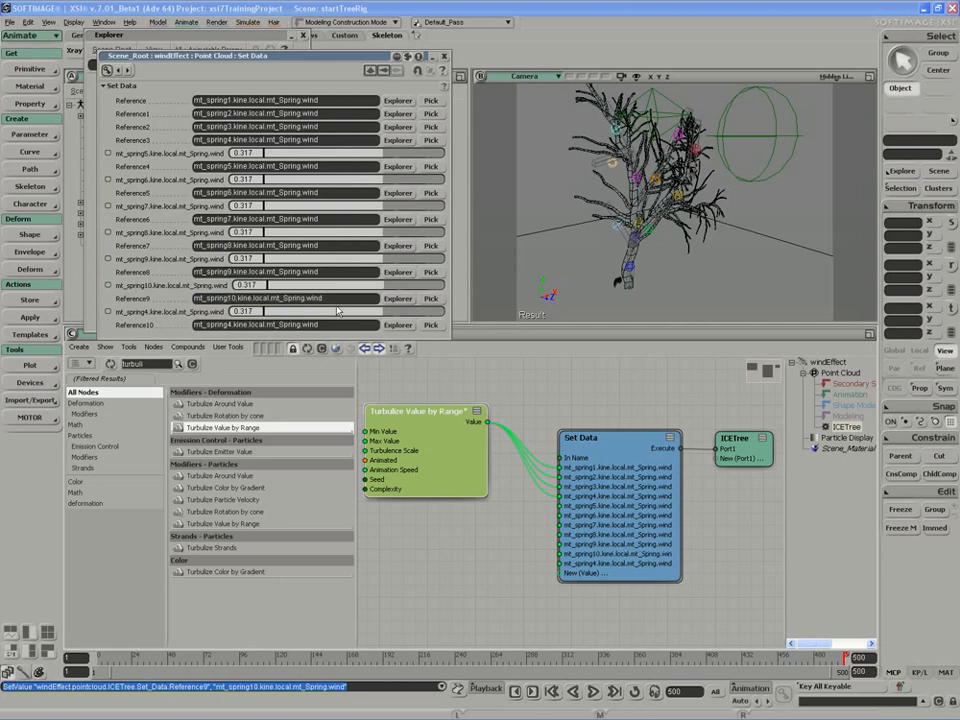
click(229, 325)
key(BackSpace)
text(11)
key(Return)
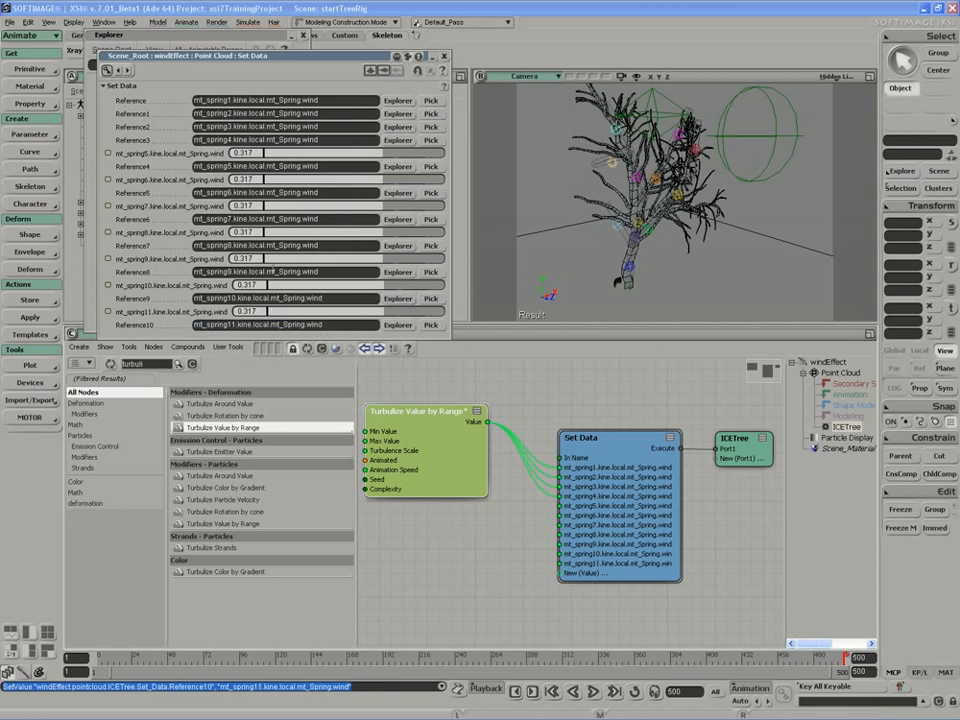
- Select the mt_spring_parent11 null on the lower trunk and connect the Turbulize Value by Range output to the mt_spring11 wind port
drag(462, 411, 478, 392)
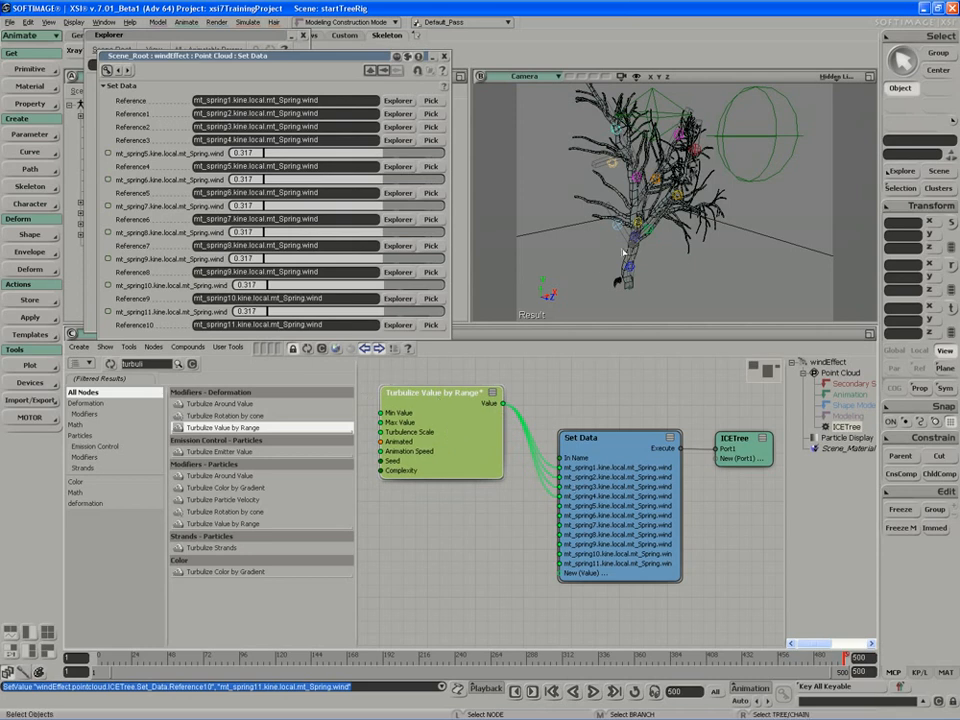
key(s)
mouse_move(625, 252)
middle_down()
mouse_move(609, 242)
mouse_move(624, 235)
middle_up()
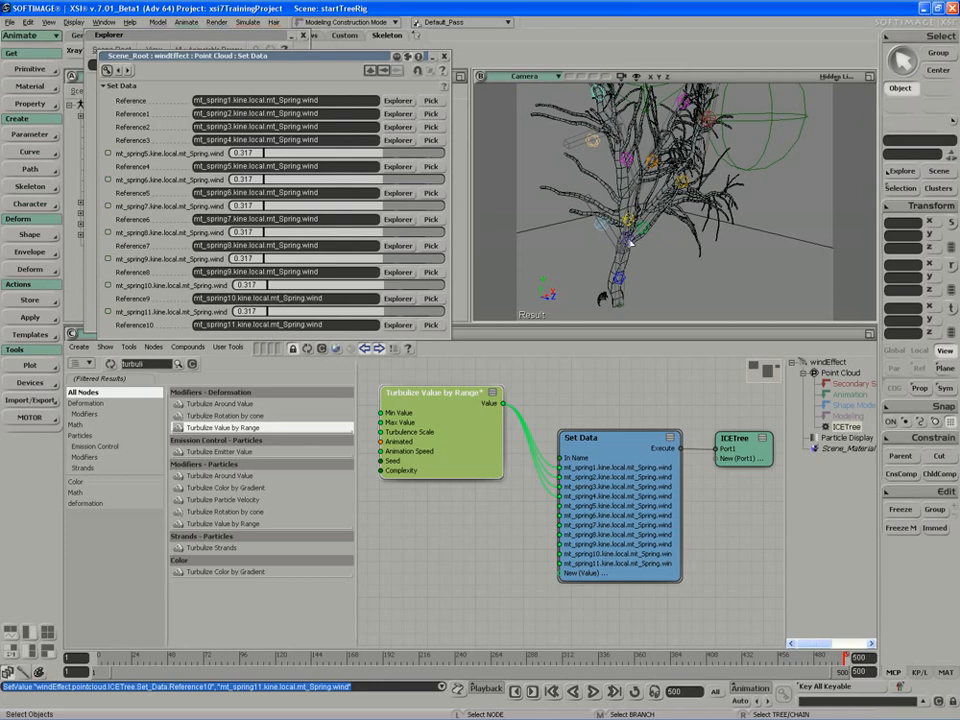
click(626, 238)
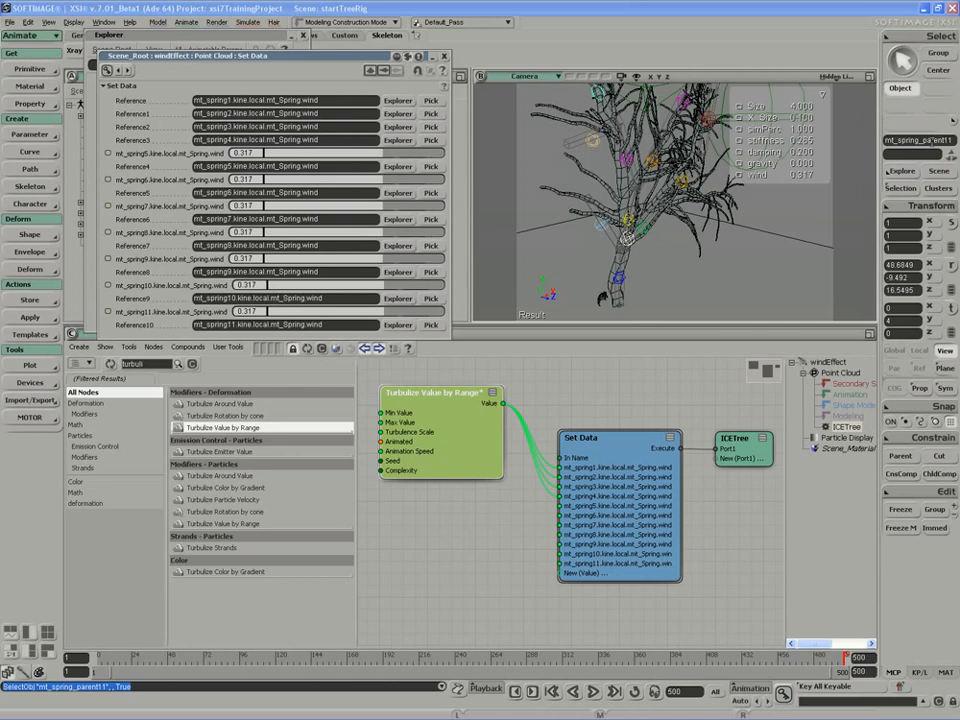
drag(502, 404, 560, 563)
drag(455, 449, 433, 478)
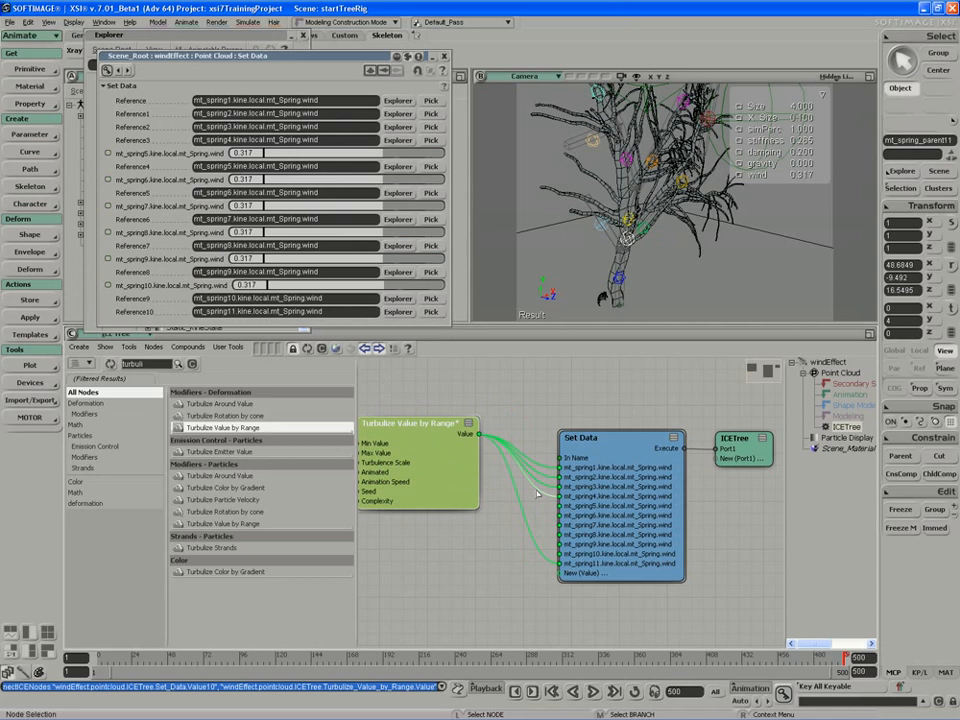
- Disconnect the turbulence output from the mt_spring2, mt_spring3 and mt_spring4 wind ports and connect it to mt_spring9's, matching the mt_spring_parent9 null
mouse_move(536, 491)
mouse_down()
mouse_move(530, 504)
mouse_move(539, 510)
mouse_move(536, 498)
mouse_up()
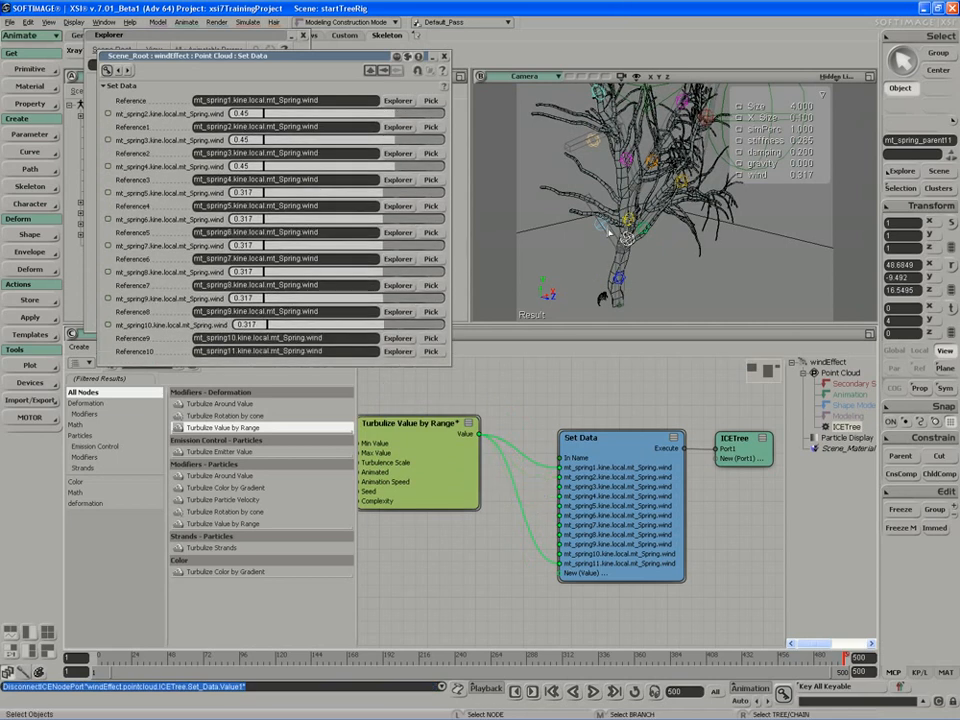
click(608, 232)
click(601, 225)
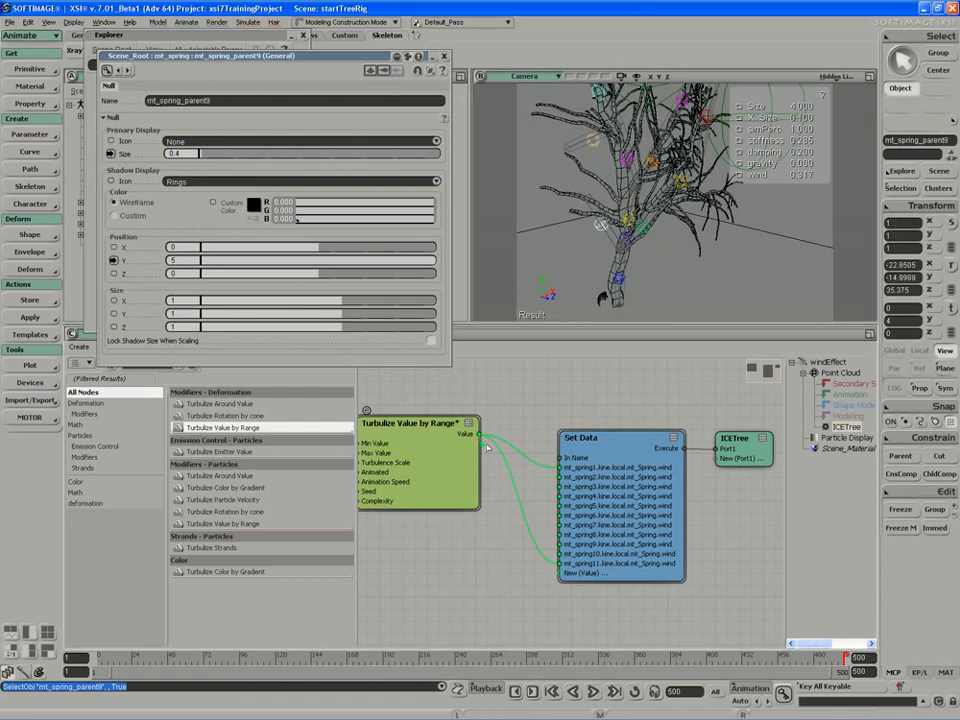
drag(538, 528, 564, 545)
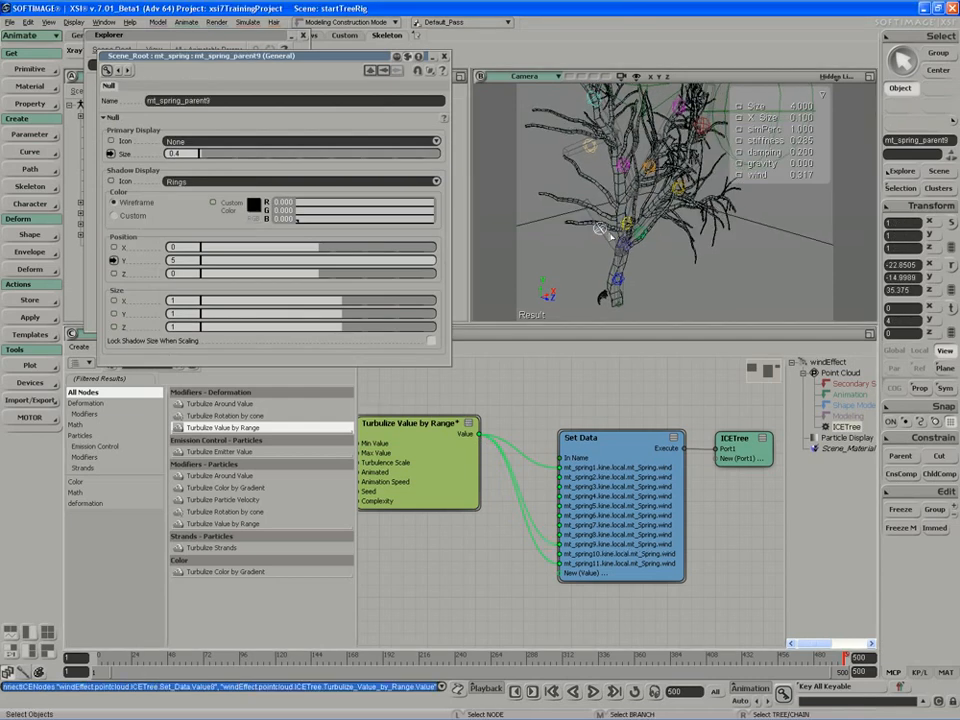
- Select the mt_spring_parent6 null on the lower trunk and connect the Turbulize Value by Range output to the mt_spring6 wind port
click(627, 225)
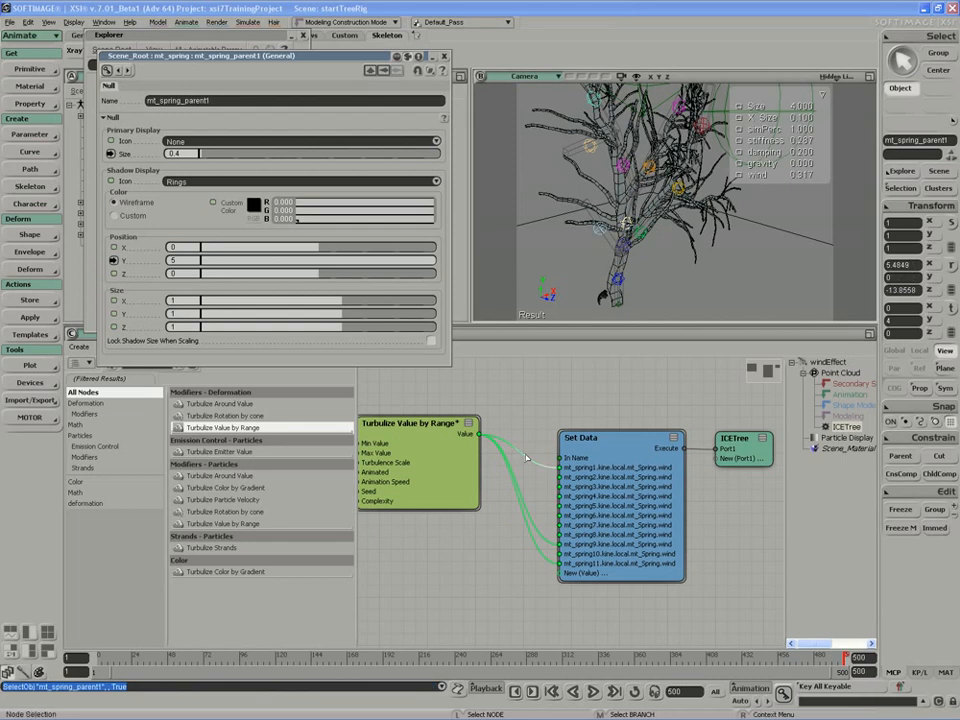
click(641, 236)
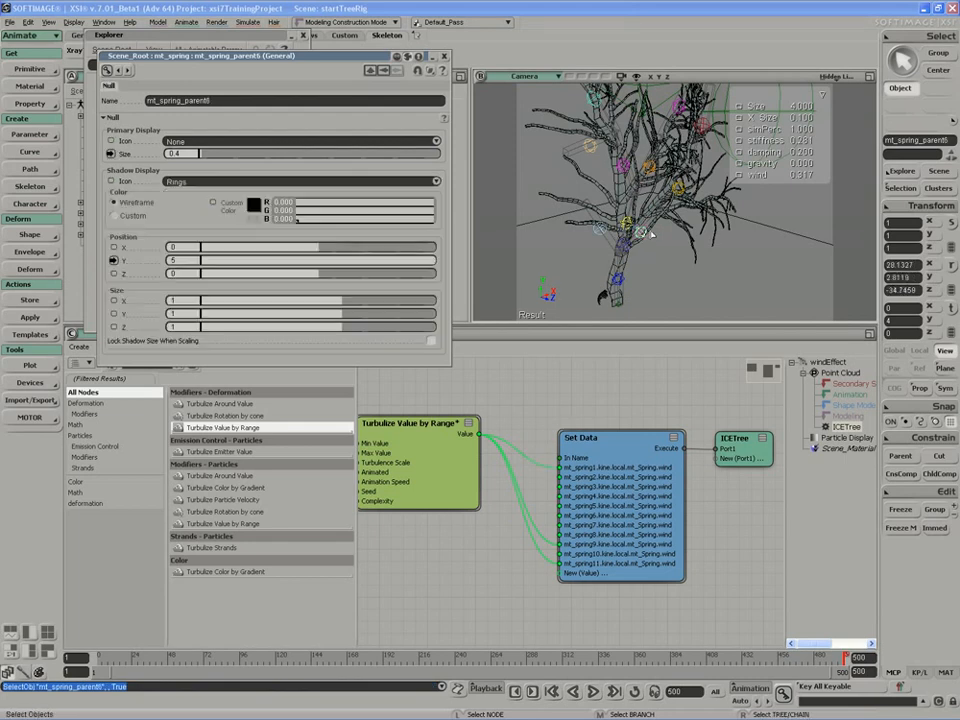
drag(540, 500, 563, 517)
- Select the magenta mt_spring_parent2 null midway up the trunk
key(s)
right_drag(590, 204, 616, 198)
key(space)
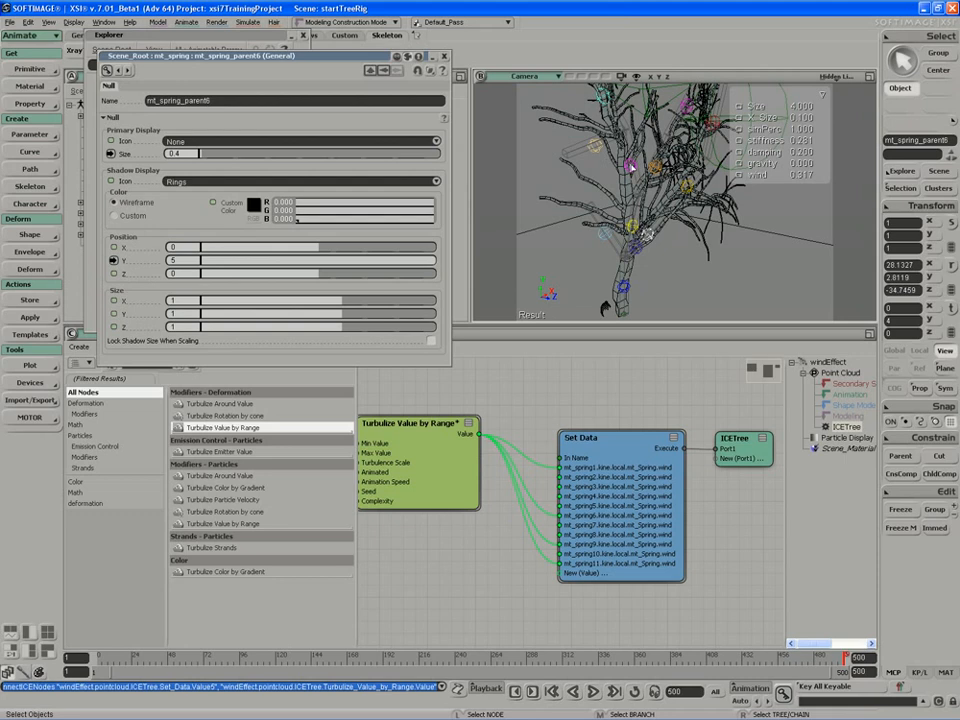
click(630, 163)
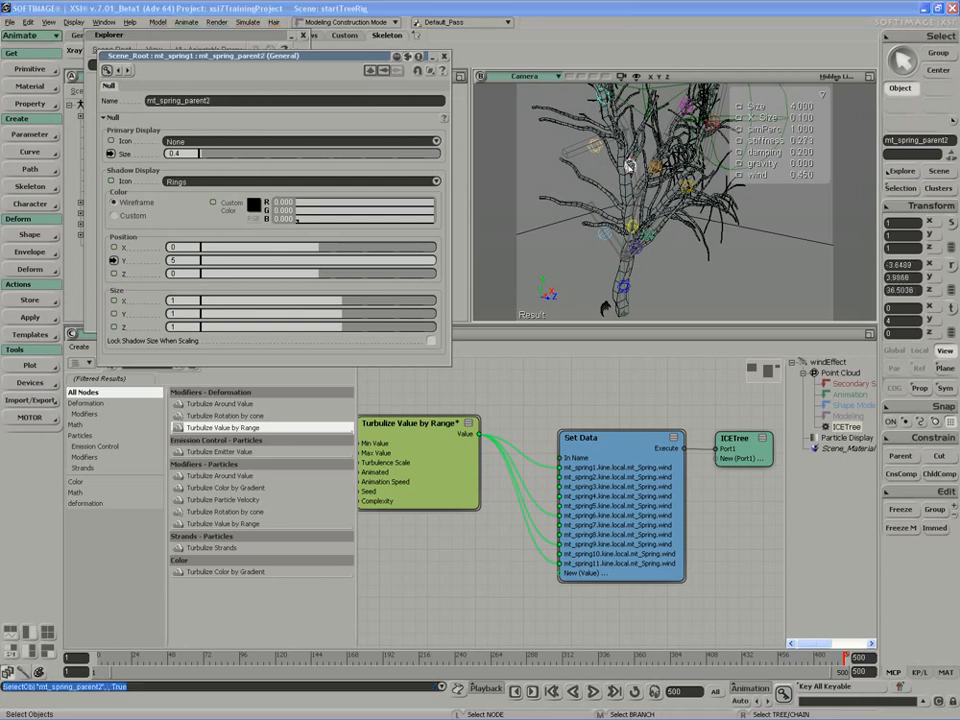
key(s)
mouse_move(630, 165)
right_down()
mouse_move(627, 177)
mouse_move(642, 178)
right_up()
key(space)
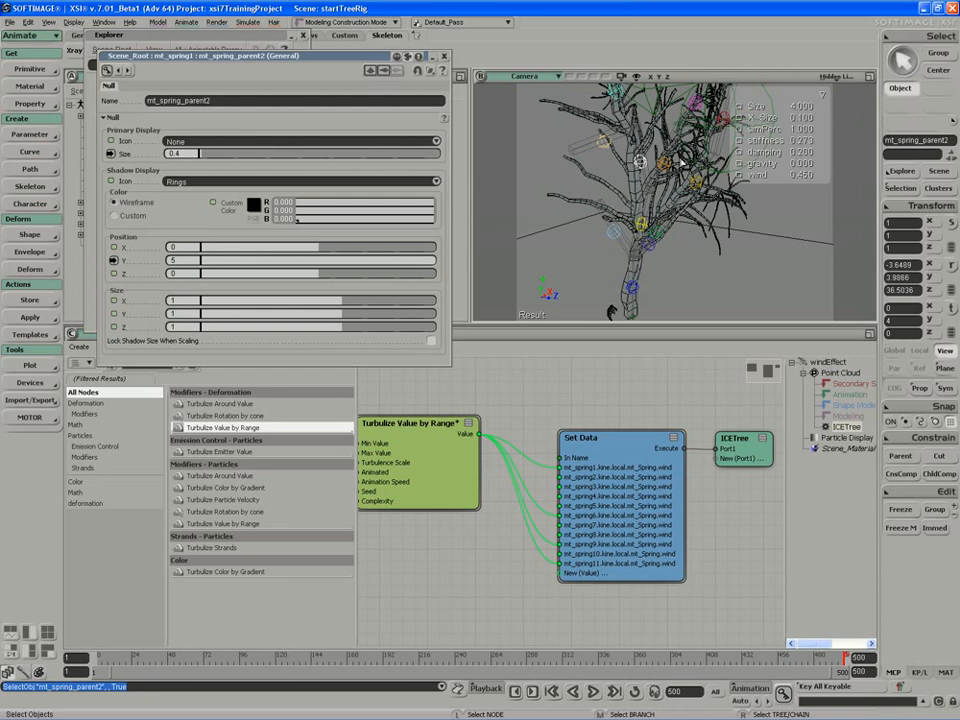
- Duplicate the Turbulize Value by Range node below the original and connect the copy's Value output to the mt_spring2 wind port
click(429, 468)
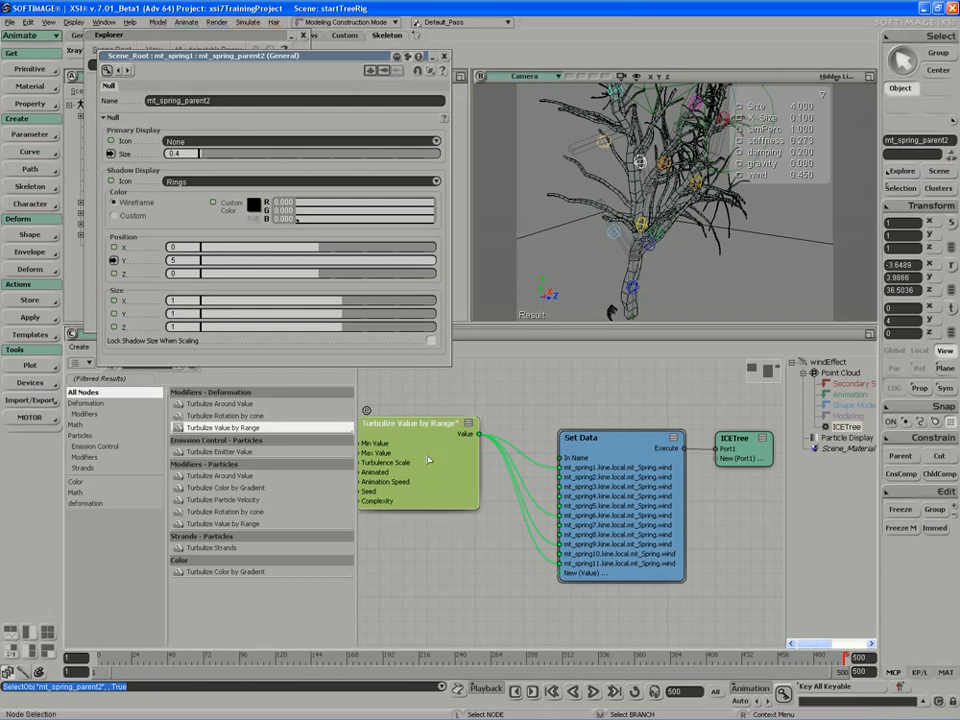
key(ctrl+d)
drag(430, 465, 443, 555)
middle_drag(498, 530, 546, 493)
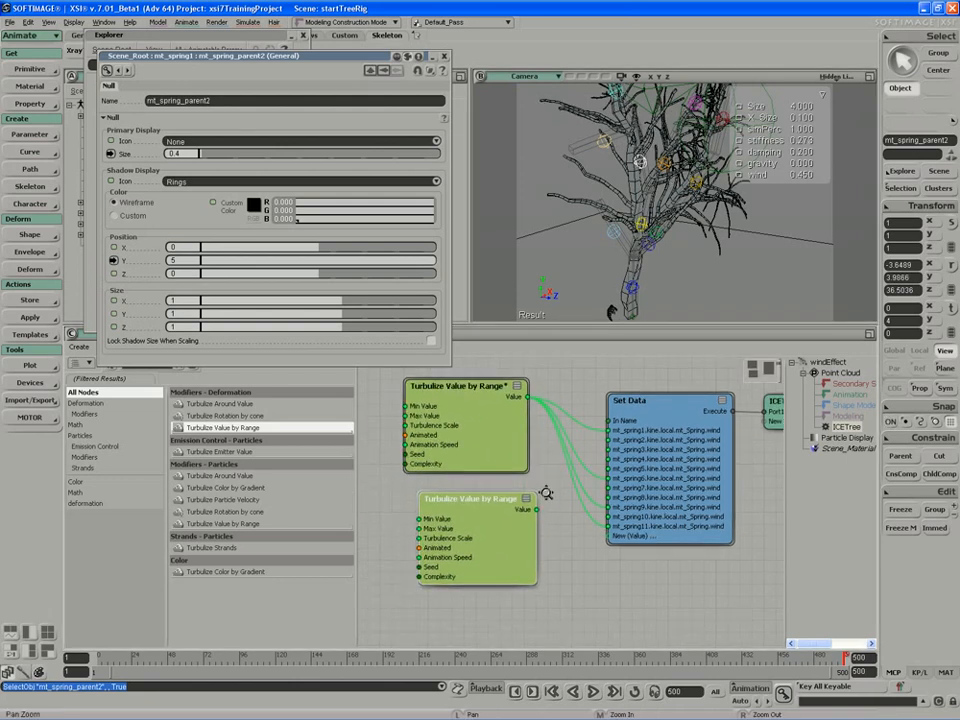
drag(463, 420, 470, 428)
drag(480, 537, 468, 542)
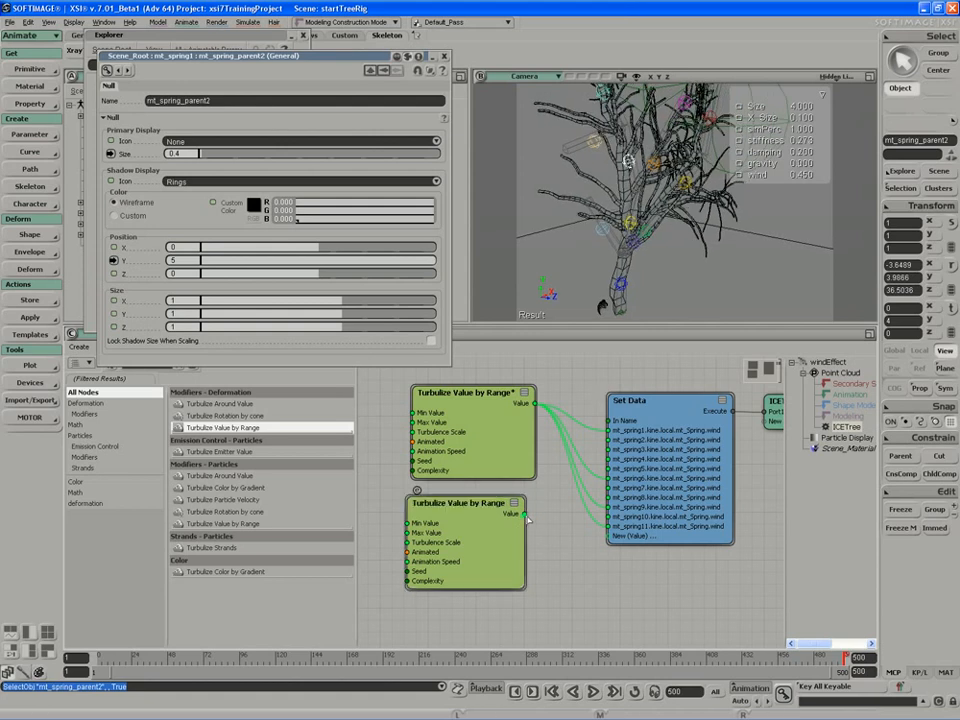
drag(525, 513, 612, 440)
click(531, 449)
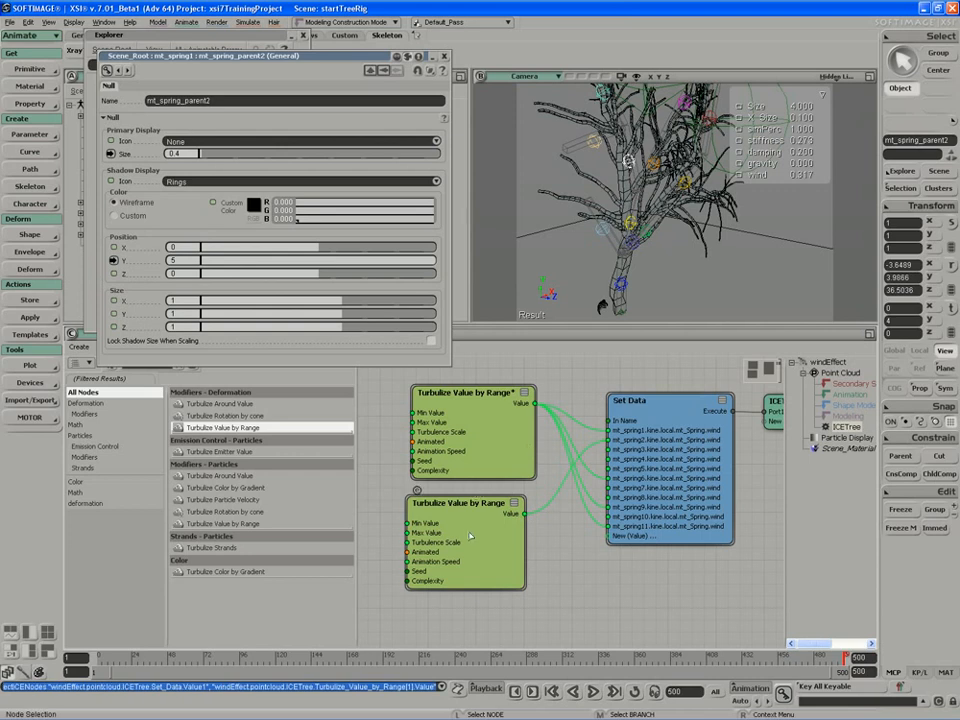
- Add a third Turbulize Value by Range node below the second and connect it to mt_spring10's wind port, matching the mt_spring_parent10 null
drag(469, 534, 452, 632)
key(ctrl+d)
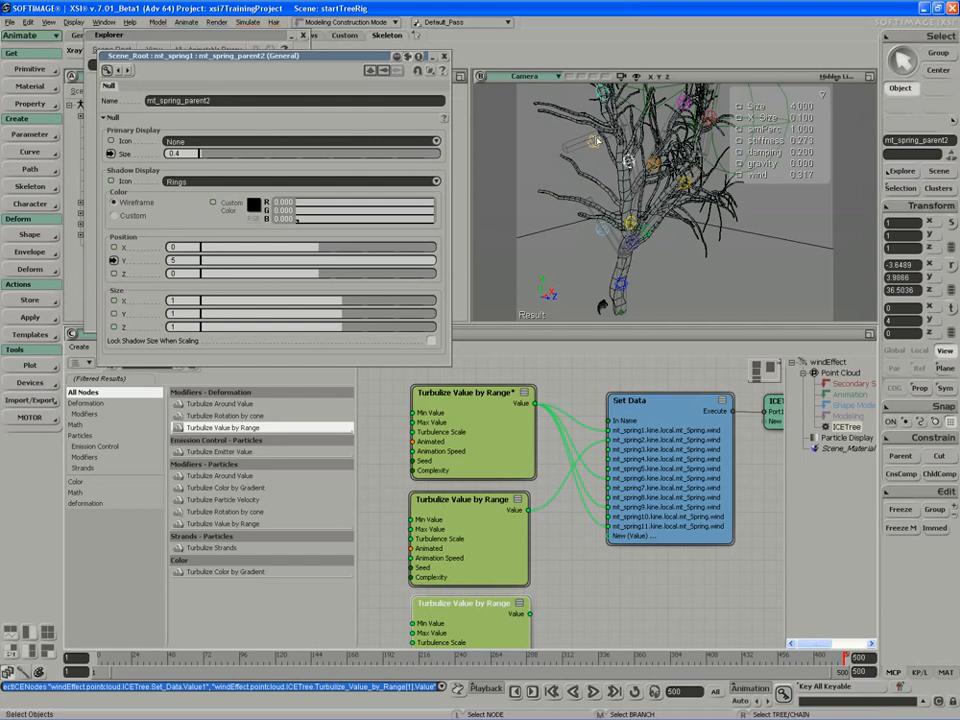
click(595, 140)
key(s)
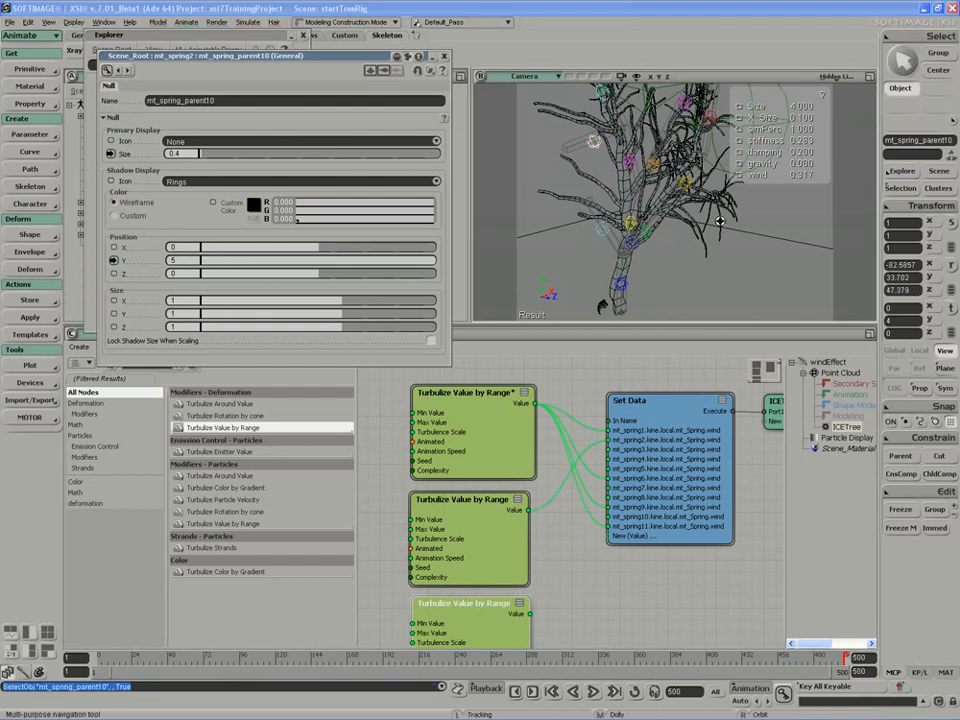
drag(530, 614, 611, 521)
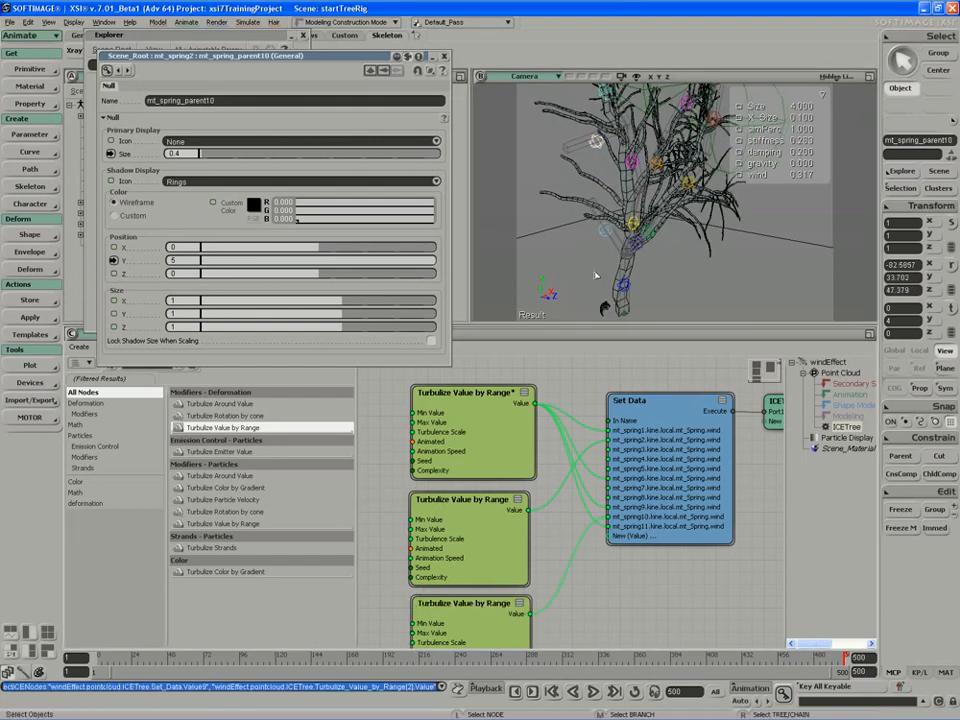
- Connect the third Turbulize Value by Range node to the mt_spring4 and mt_spring7 wind ports, matching the mt_spring_parent4 and mt_spring_parent7 nulls
click(657, 168)
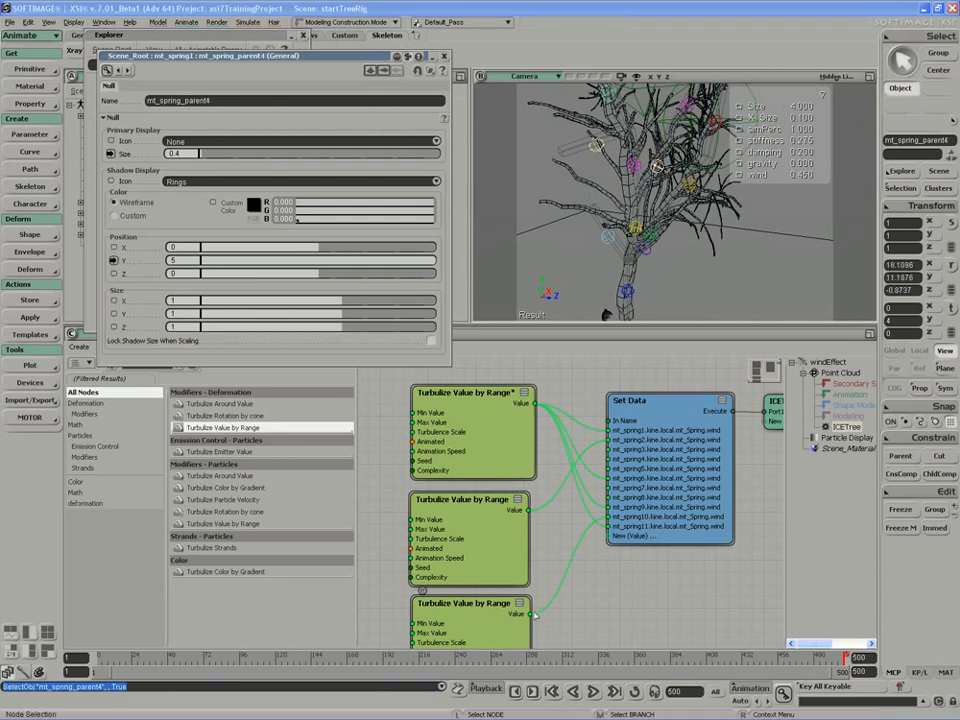
drag(600, 475, 609, 459)
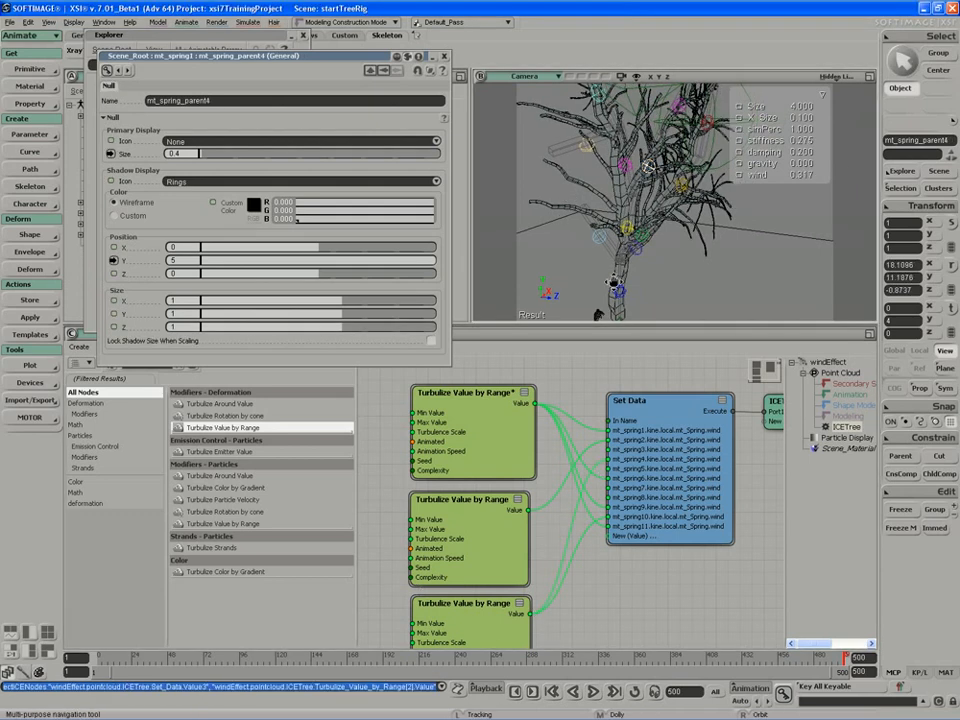
click(677, 183)
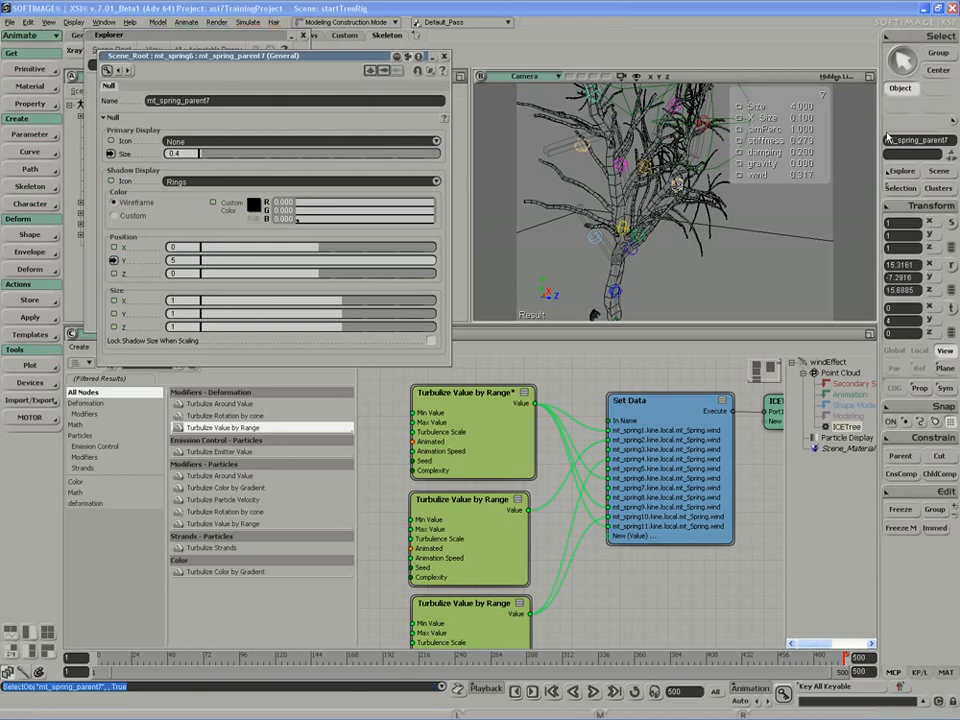
drag(551, 598, 620, 489)
key(s)
right_click(616, 507)
click(580, 536)
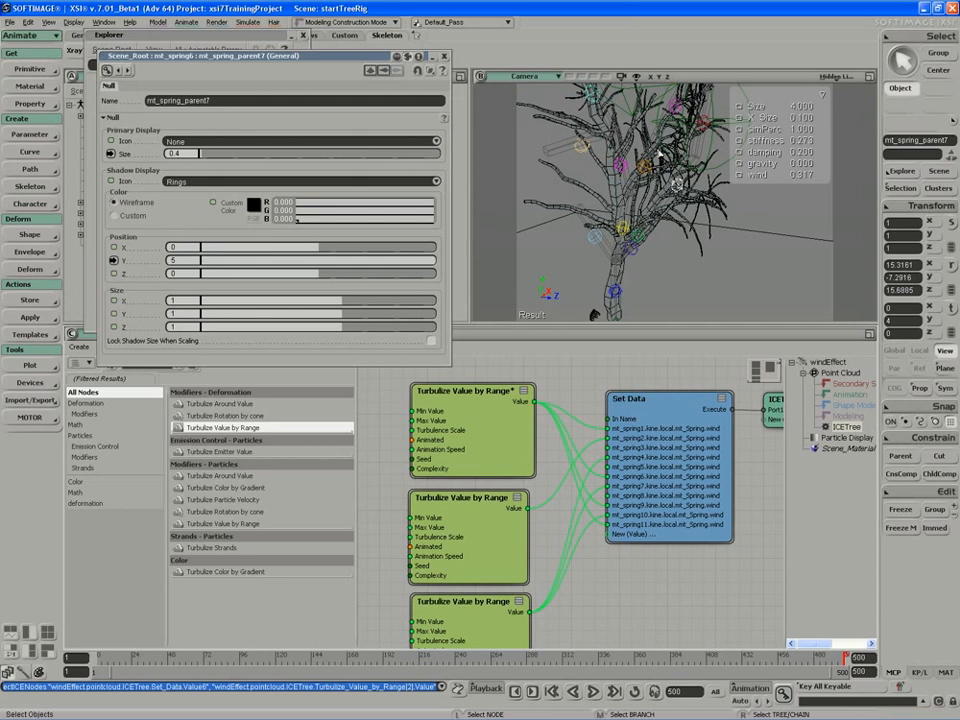
- Identify the upper-branch springs by selecting the mt_spring_parent8, mt_spring_parent5 and mt_spring_parent3 nulls one after another
key(s)
drag(726, 92, 680, 150)
click(652, 133)
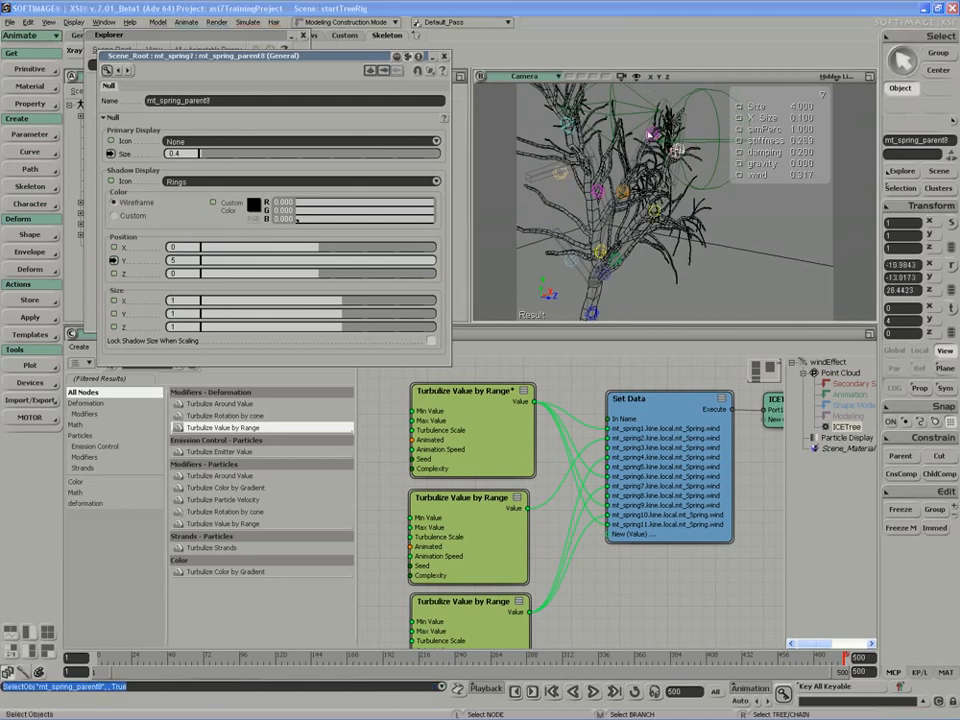
click(654, 133)
click(567, 128)
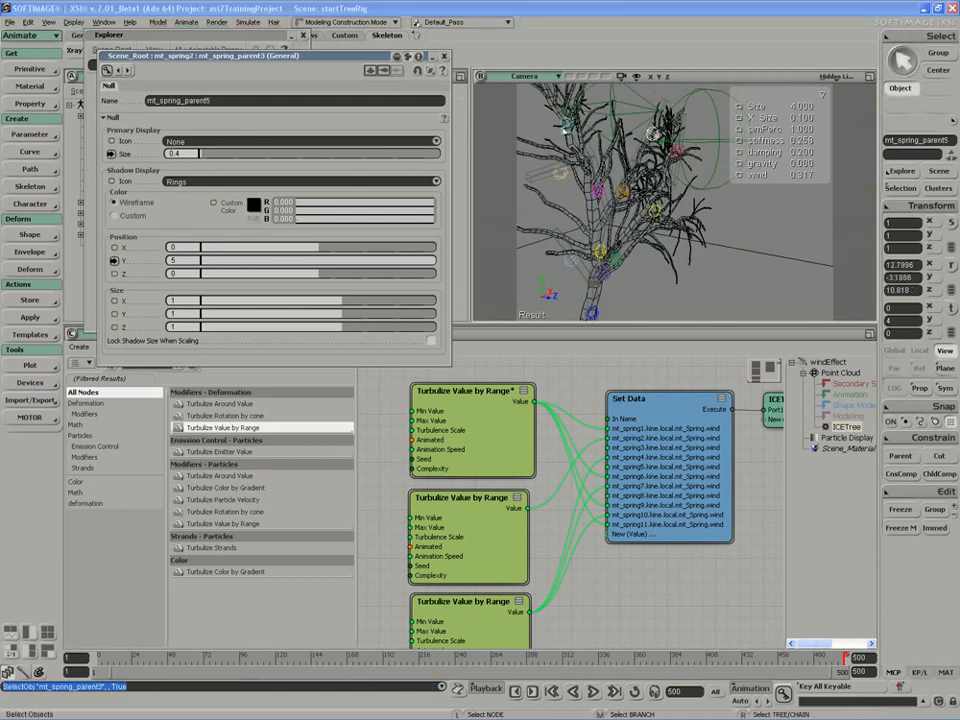
- Duplicate the third Turbulize Value by Range node and place the copy directly below it
click(446, 622)
key(ctrl+d)
key(z)
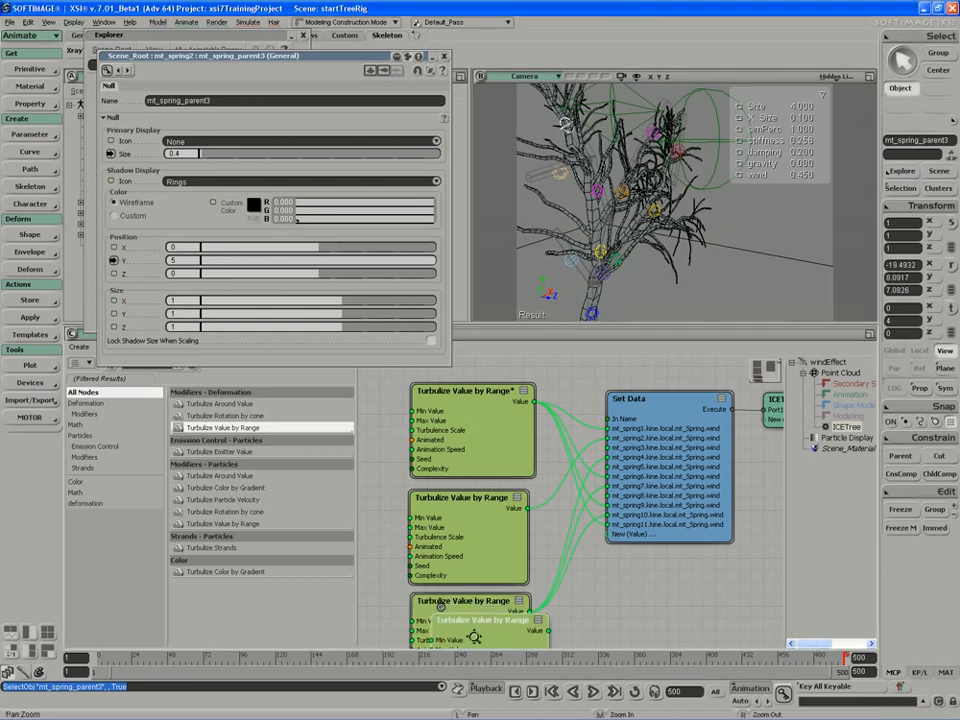
mouse_move(476, 634)
mouse_down()
mouse_move(478, 524)
mouse_move(459, 629)
mouse_up()
- Move the Set Data node beside the fourth Turbulize Value by Range node and connect that node to the mt_spring3, mt_spring5 and mt_spring8 wind ports
drag(657, 395, 631, 588)
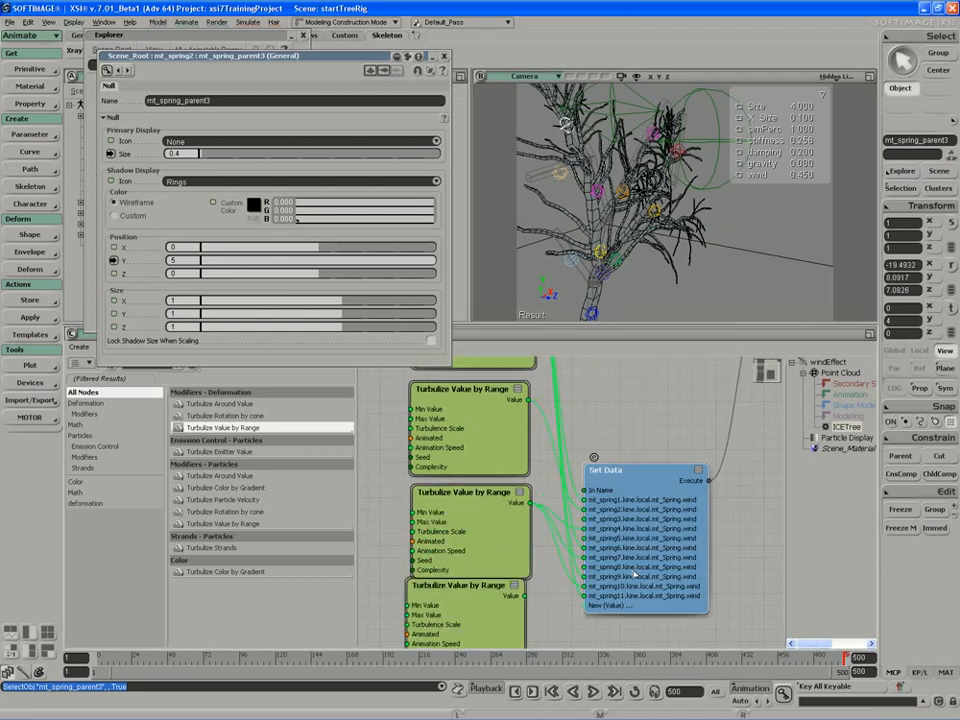
drag(566, 551, 585, 532)
drag(525, 596, 585, 552)
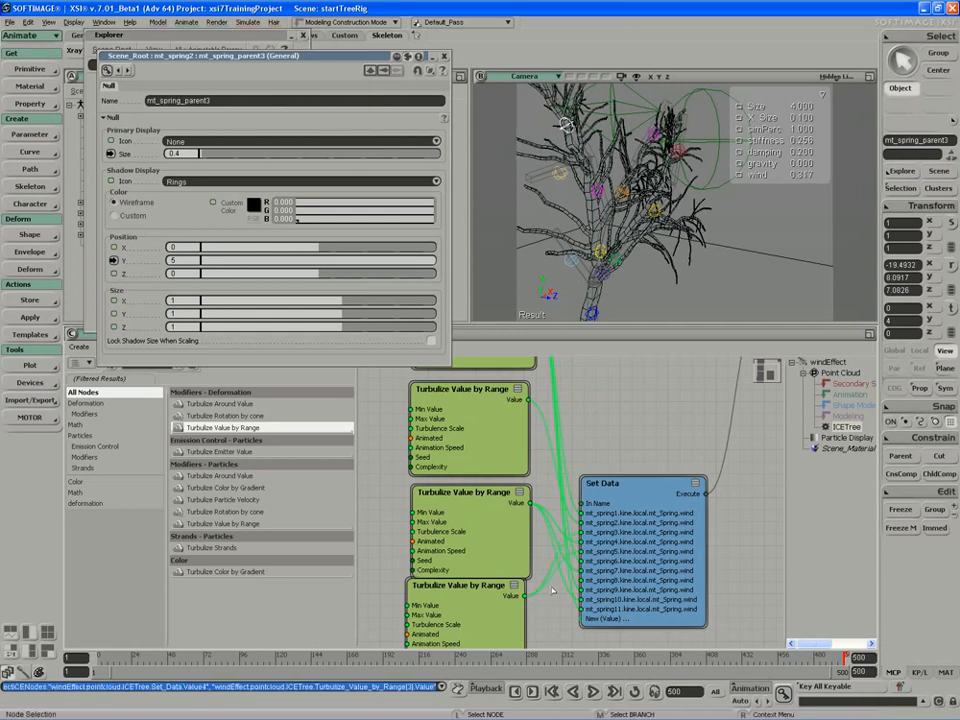
drag(525, 596, 585, 582)
- Tidy the ICE tree by moving Set Data back up beside the first Turbulize Value by Range node and realigning that node
key(a)
drag(647, 575, 637, 471)
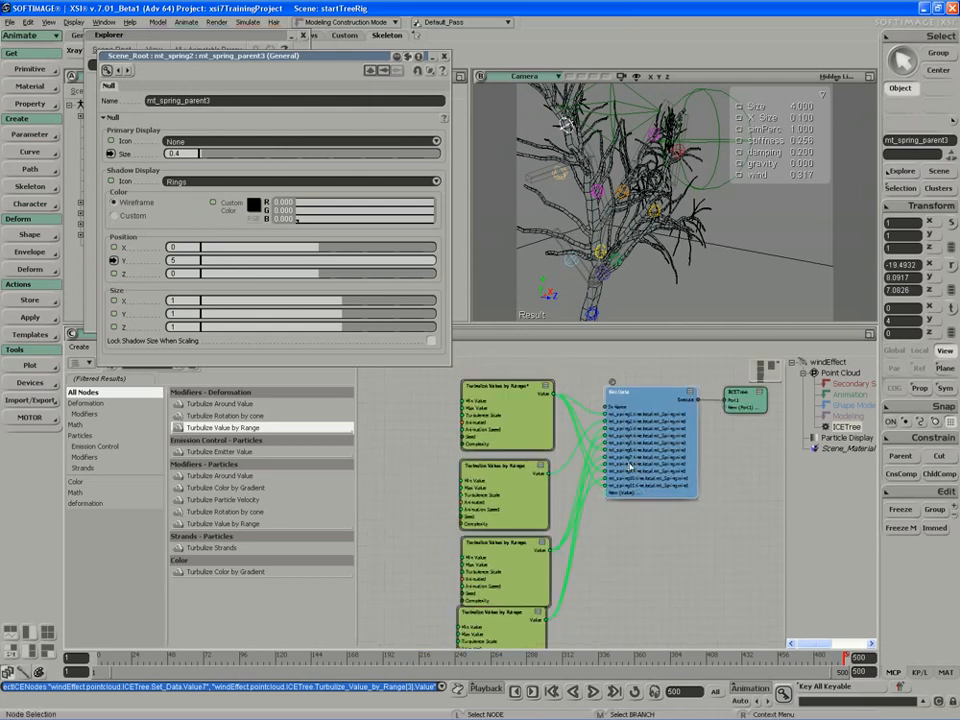
middle_drag(637, 471, 652, 442)
drag(503, 387, 498, 397)
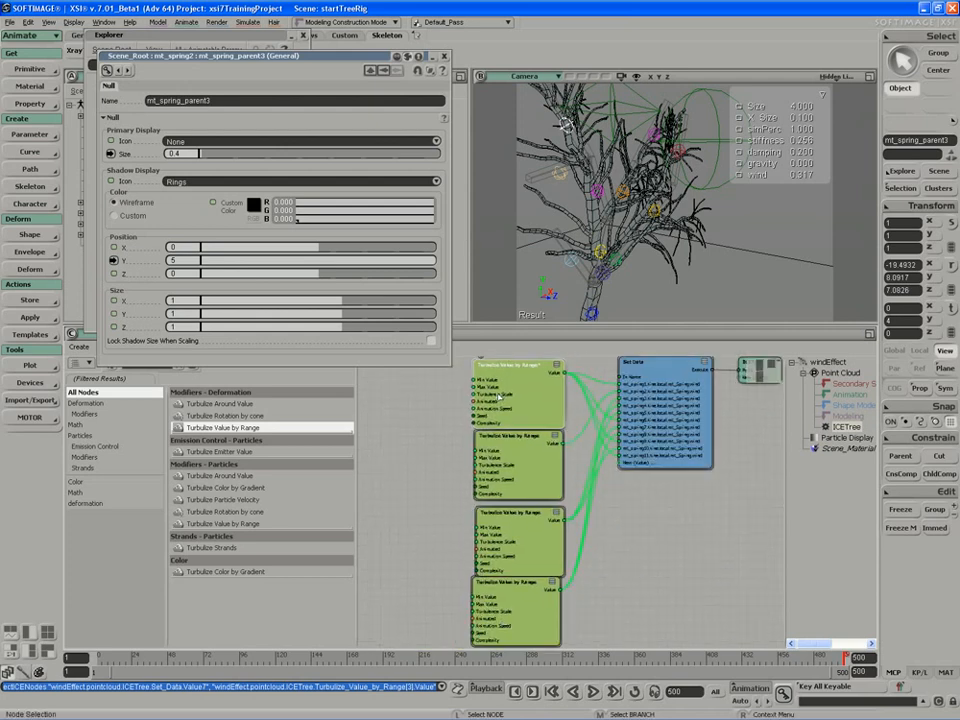
- Set the fourth Turbulize Value by Range node's Min Value to -0.5 and Max Value to 2
double_click(509, 389)
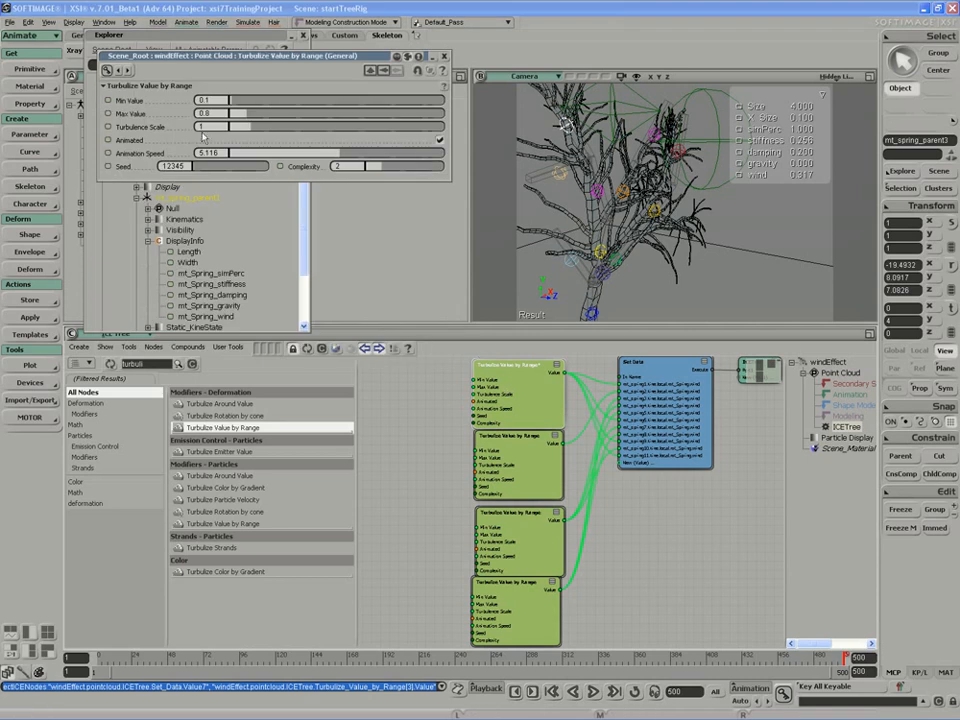
drag(153, 47, 160, 43)
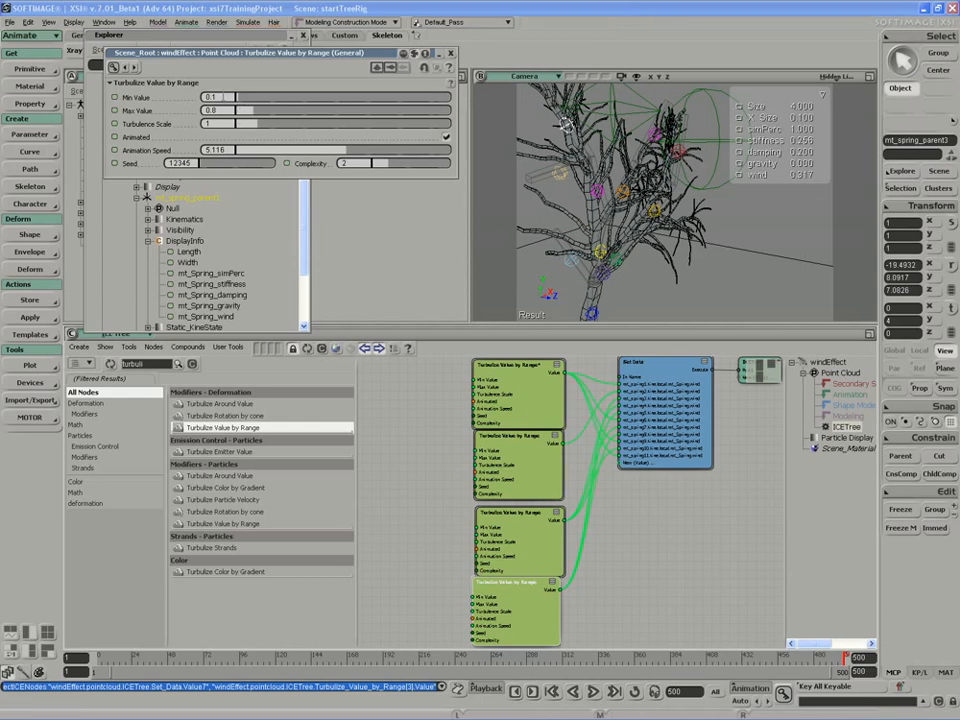
click(211, 97)
key(Tab)
text(2)
key(Tab)
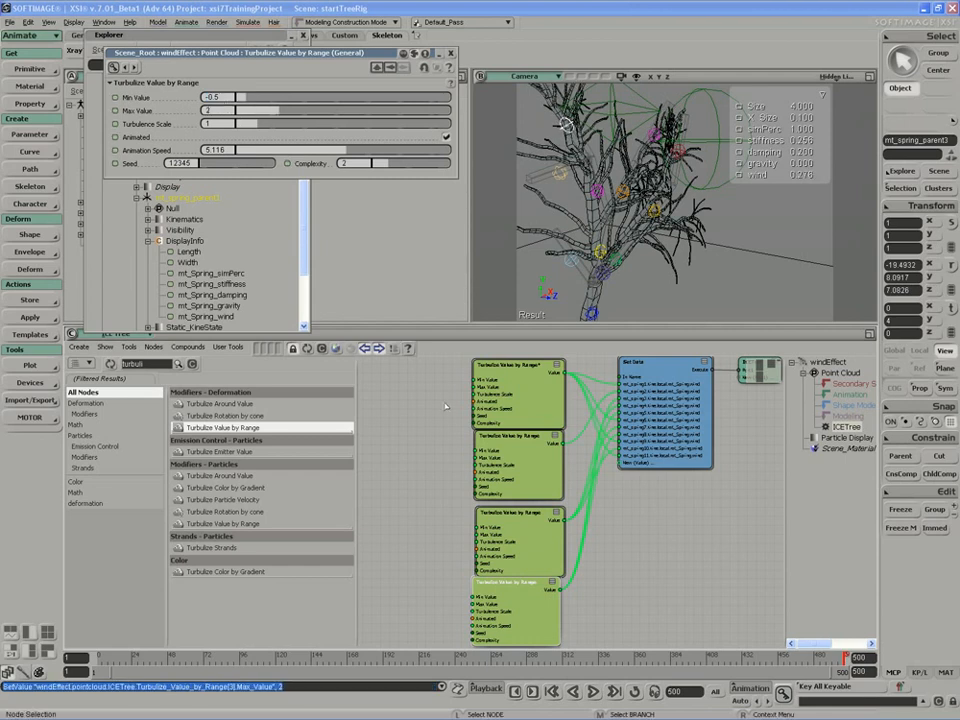
- Set the third Turbulize Value by Range node's Min Value to -0.1 and Max Value to 0.5, and play the animation from the start
click(537, 558)
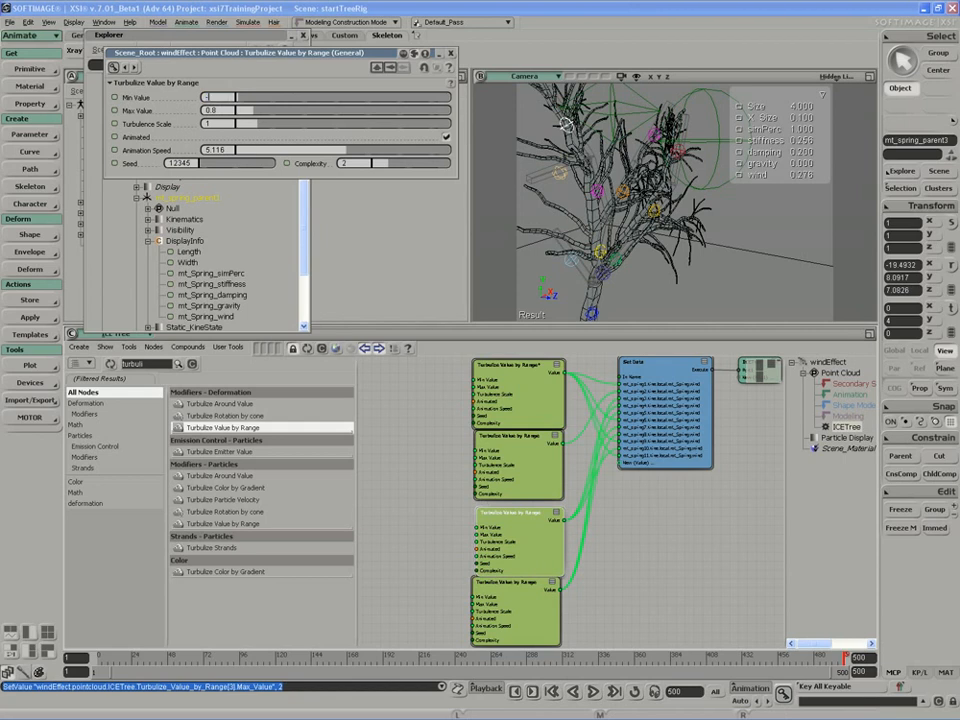
key(Tab)
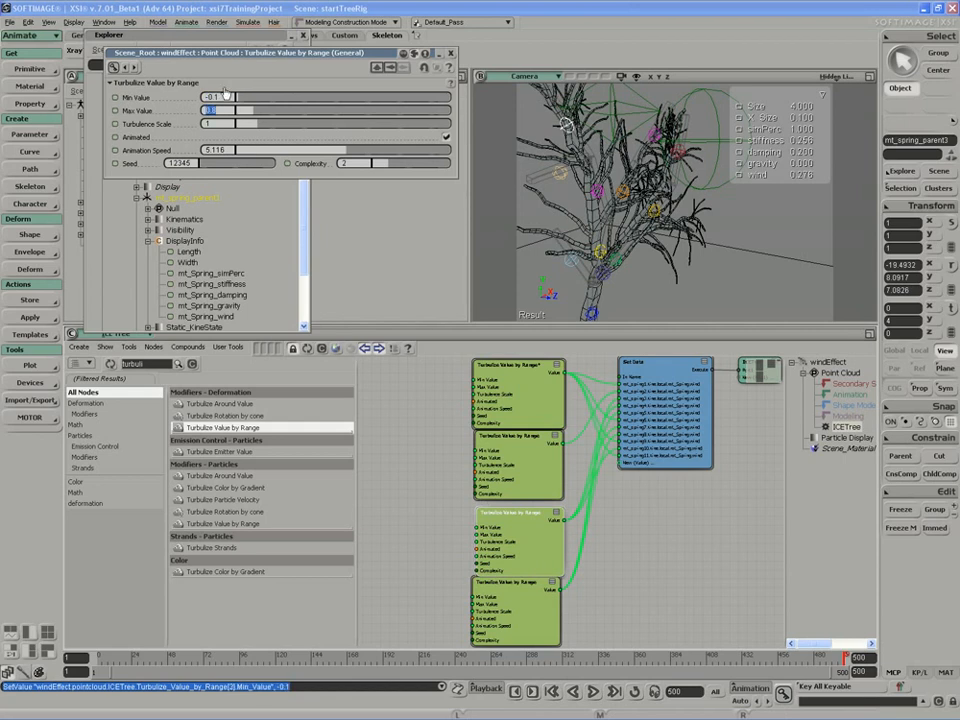
text(0.5)
key(Tab)
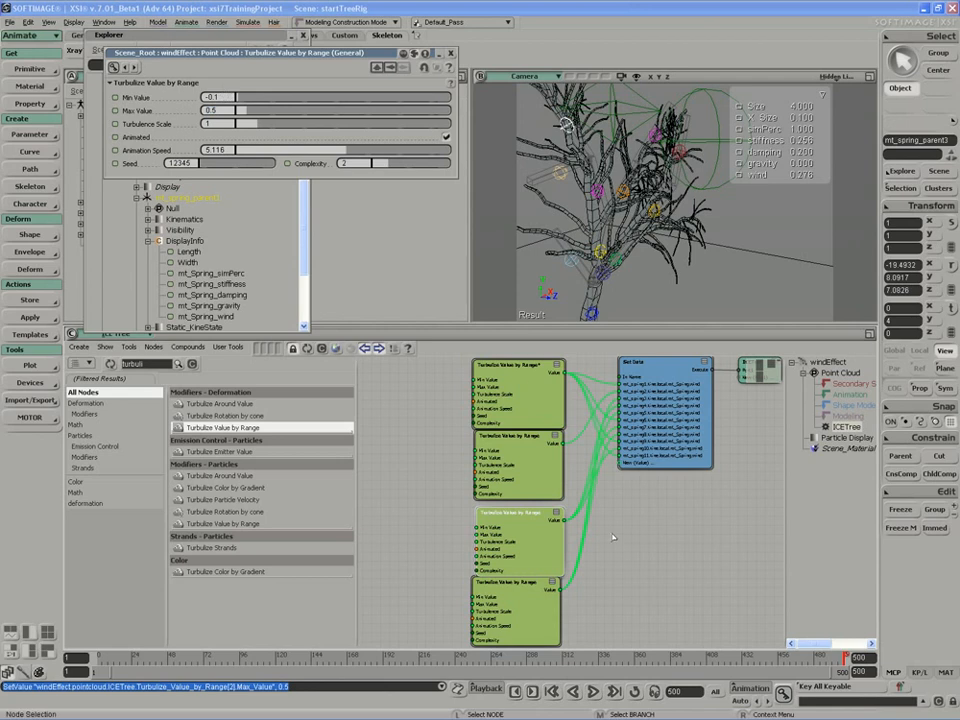
middle_click(593, 691)
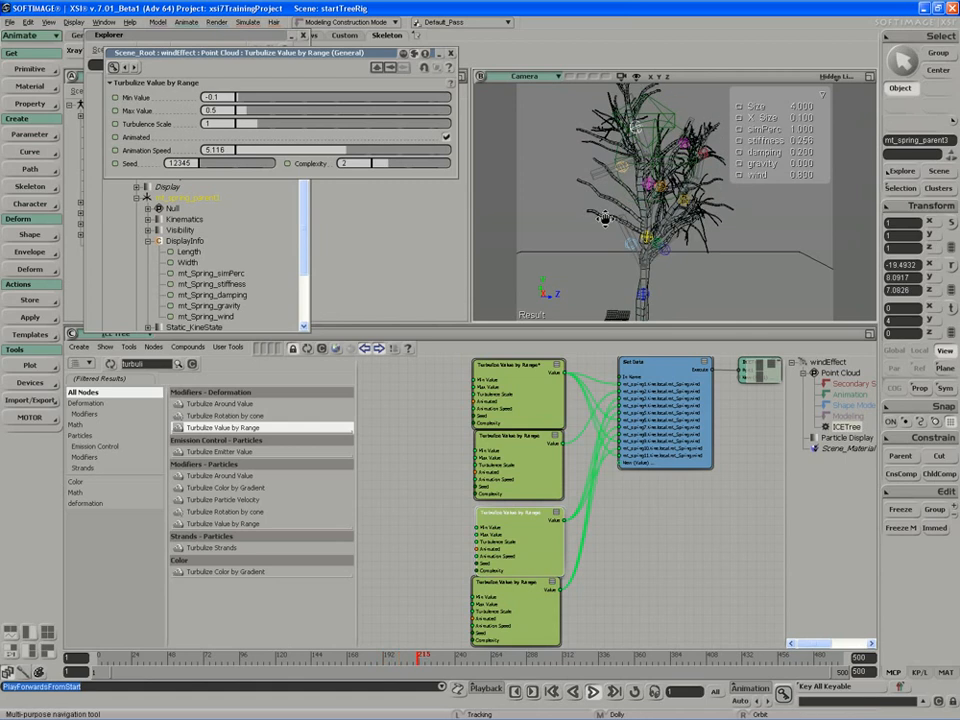
- Lower Animation Speed on all four turbulence nodes, using 0.391 for the third, 0.754 for the fourth and 0.67 for the first, and replay
drag(509, 525, 505, 518)
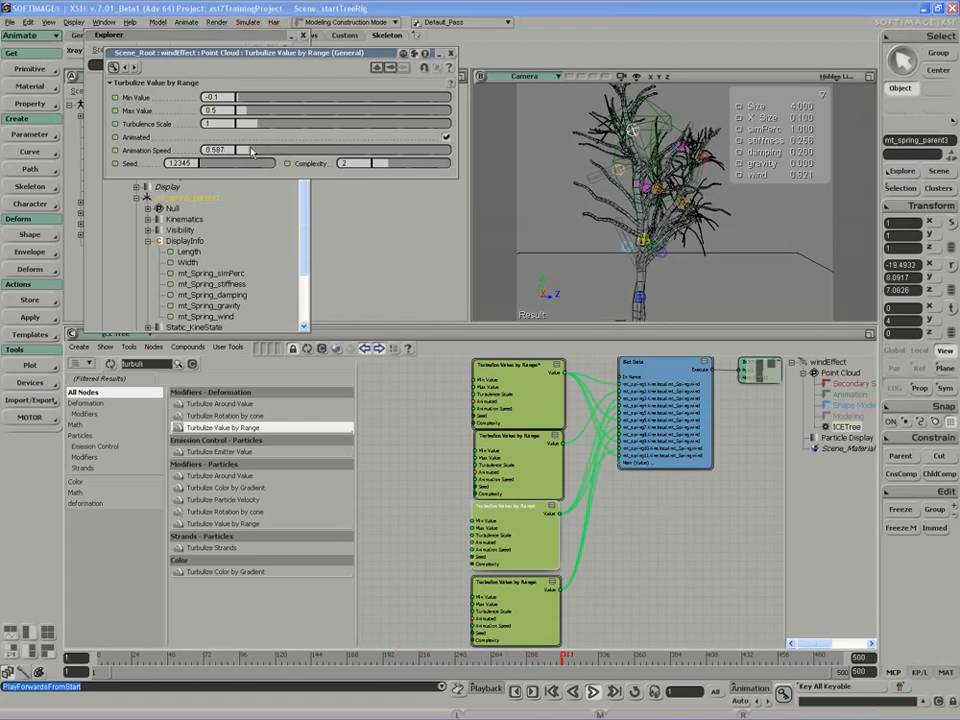
click(508, 605)
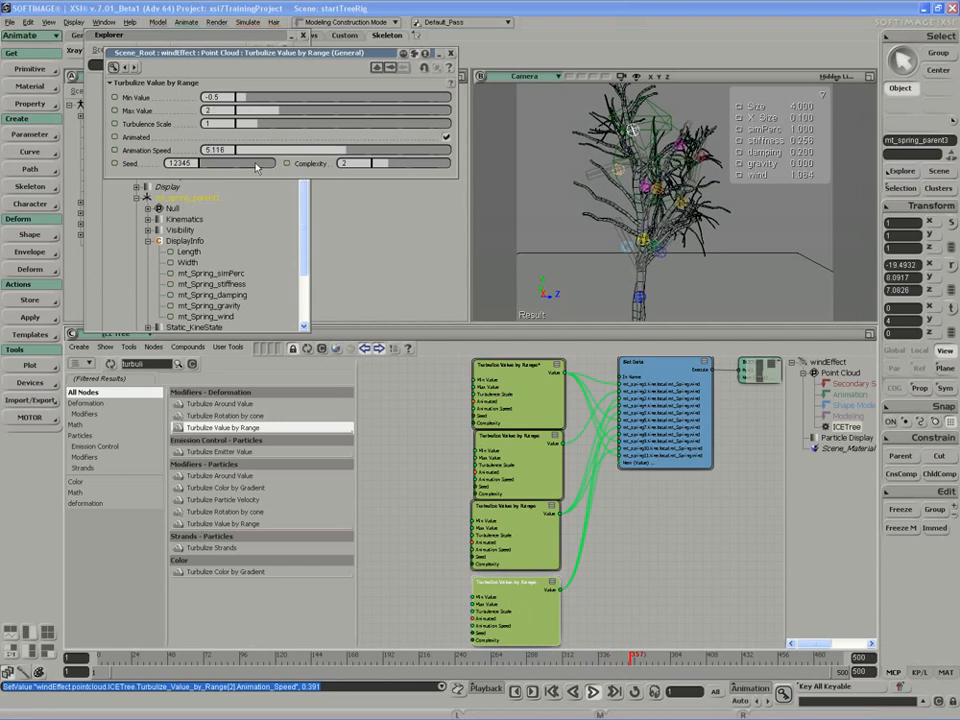
click(517, 464)
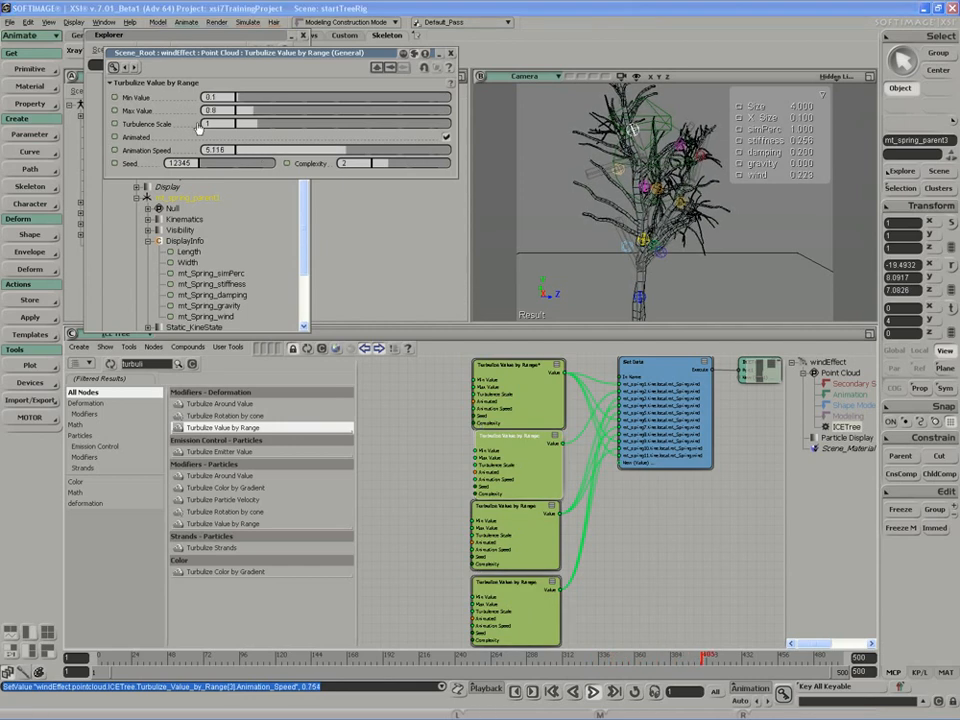
drag(279, 151, 252, 151)
click(514, 399)
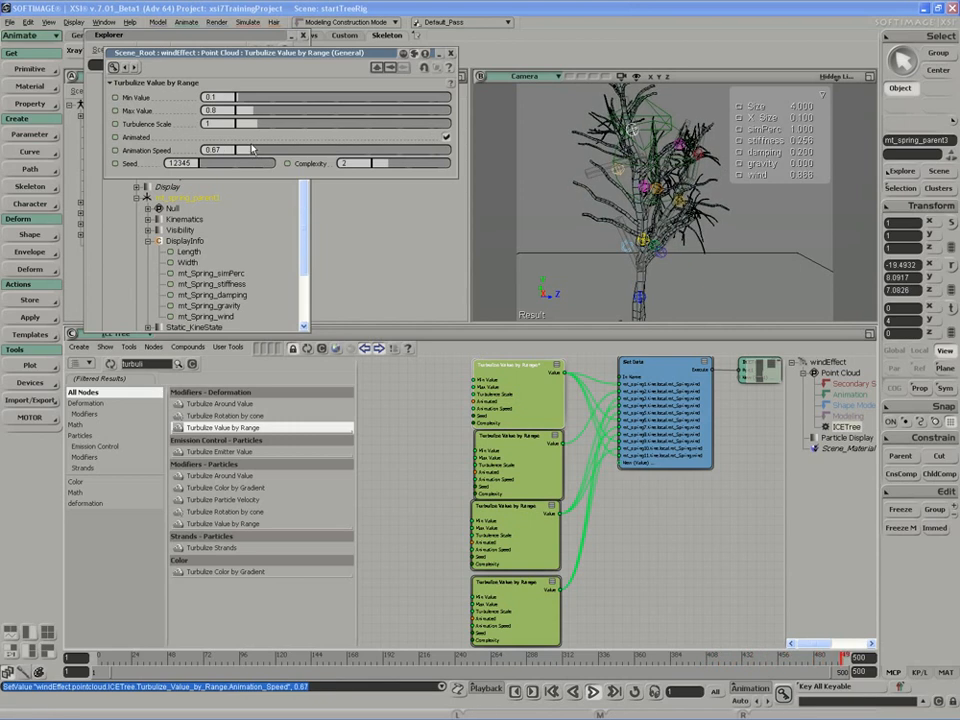
click(593, 692)
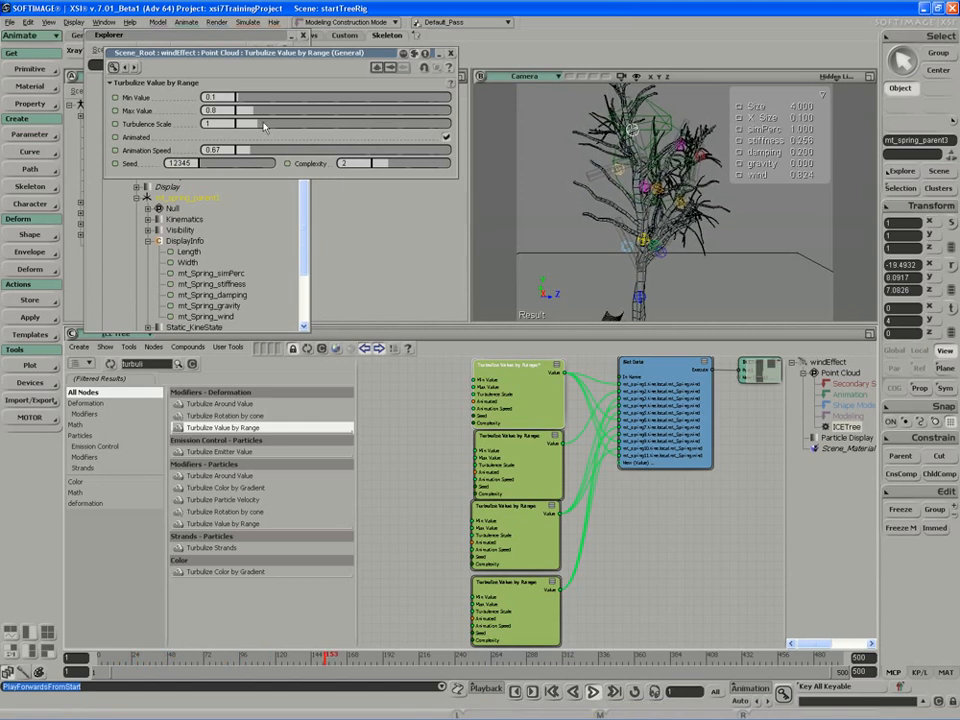
- Set Turbulence Scale to 20 on the first and second Turbulize Value by Range nodes
click(222, 124)
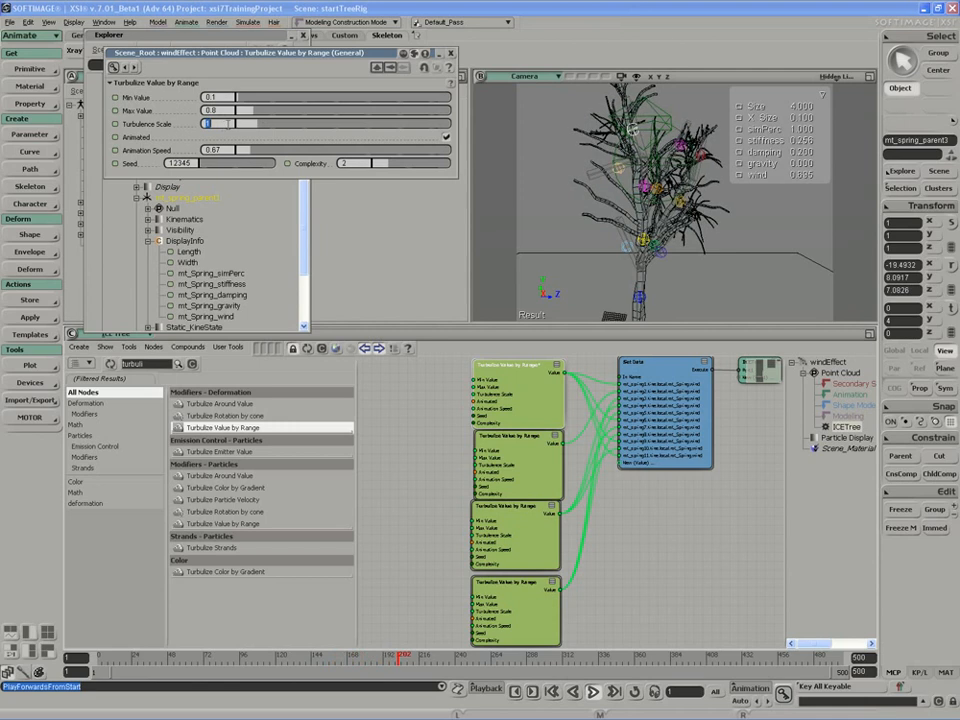
text(20)
key(Return)
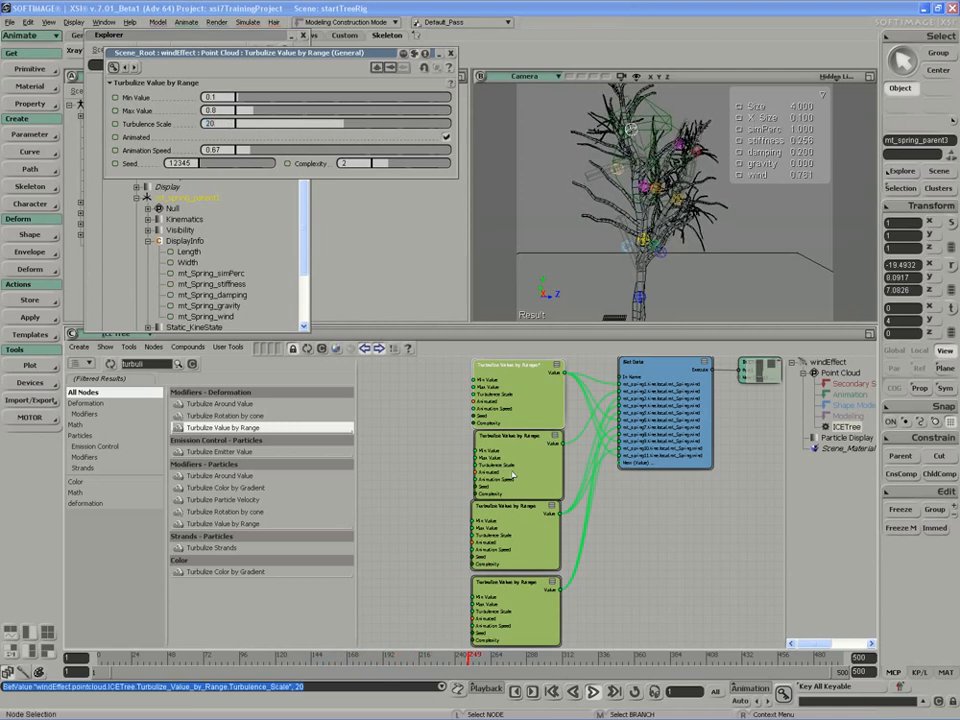
click(513, 476)
text(20)
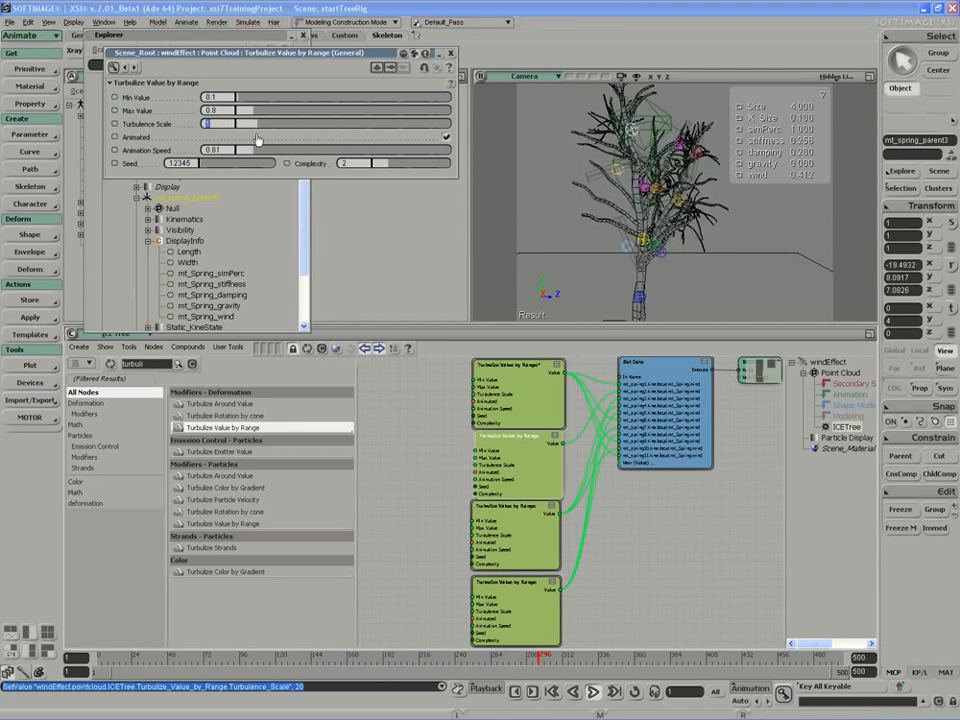
key(Return)
- Set Turbulence Scale to 20 on the third and fourth Turbulize Value by Range nodes, and replay the animation
click(498, 536)
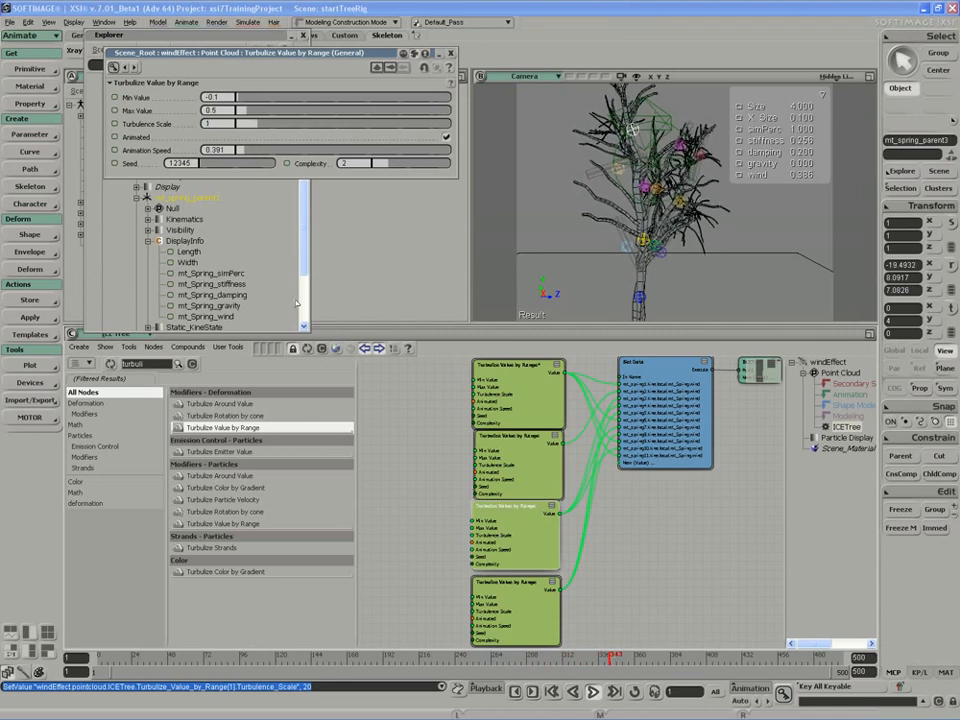
double_click(212, 123)
text(20)
key(Return)
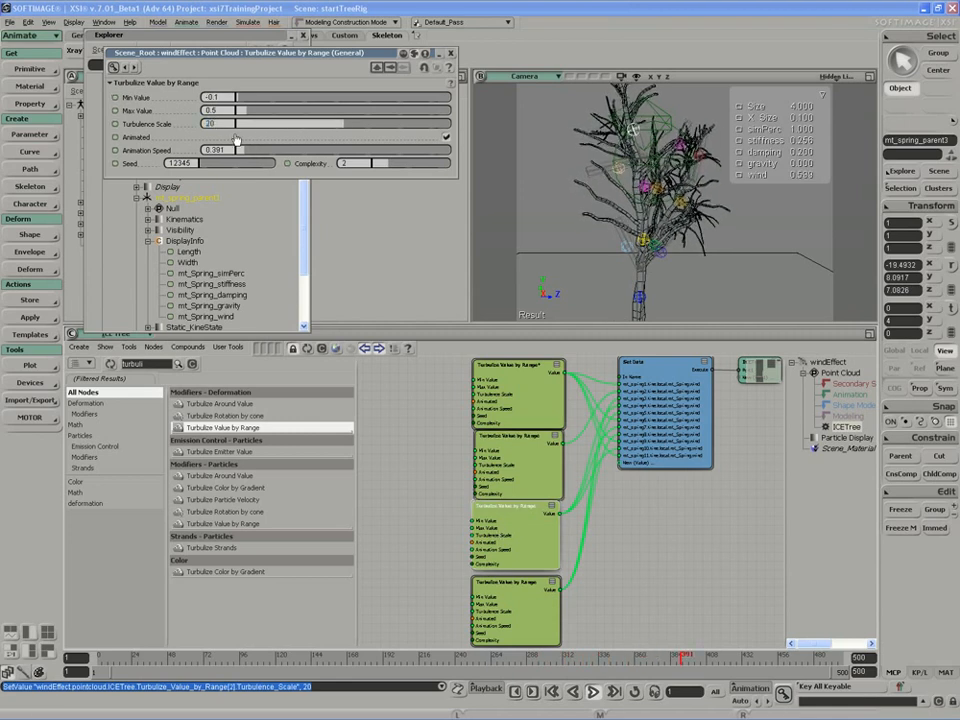
click(378, 443)
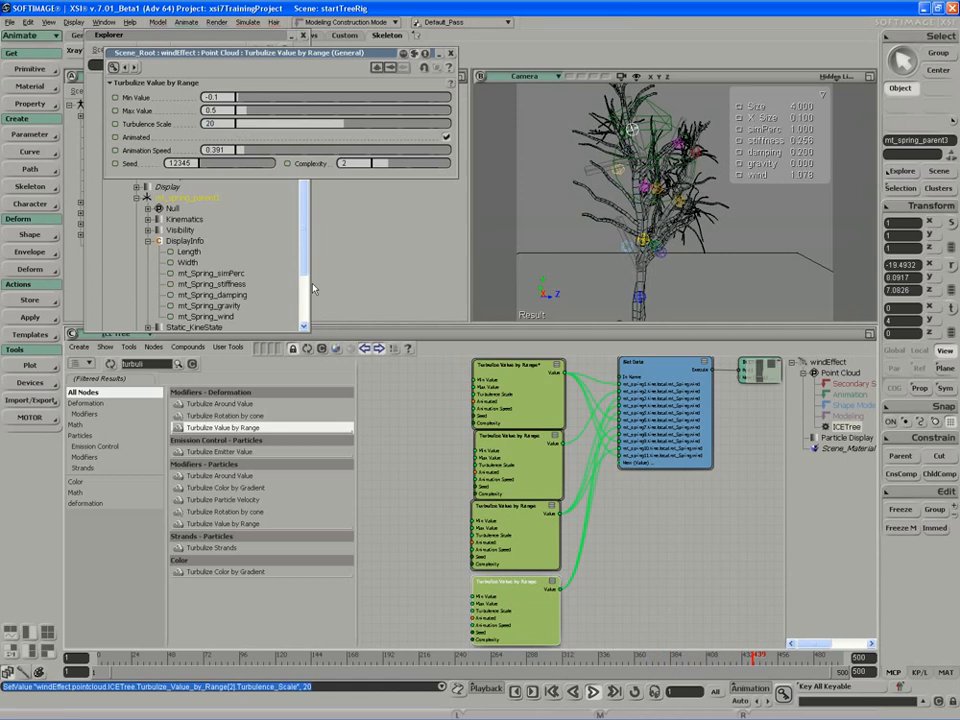
double_click(510, 598)
double_click(212, 123)
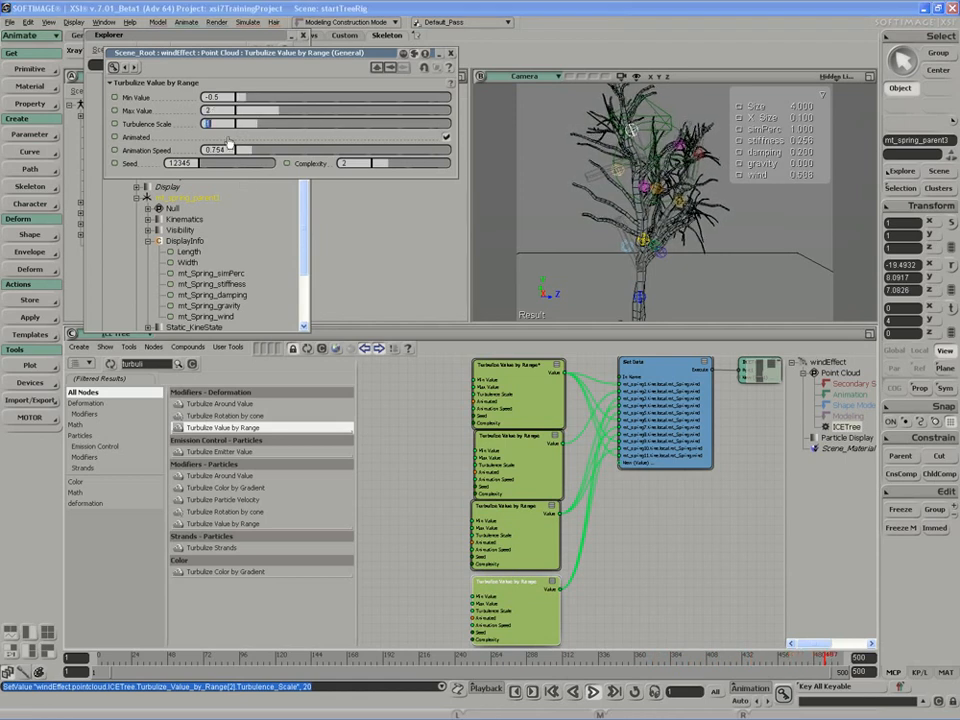
text(20)
key(Return)
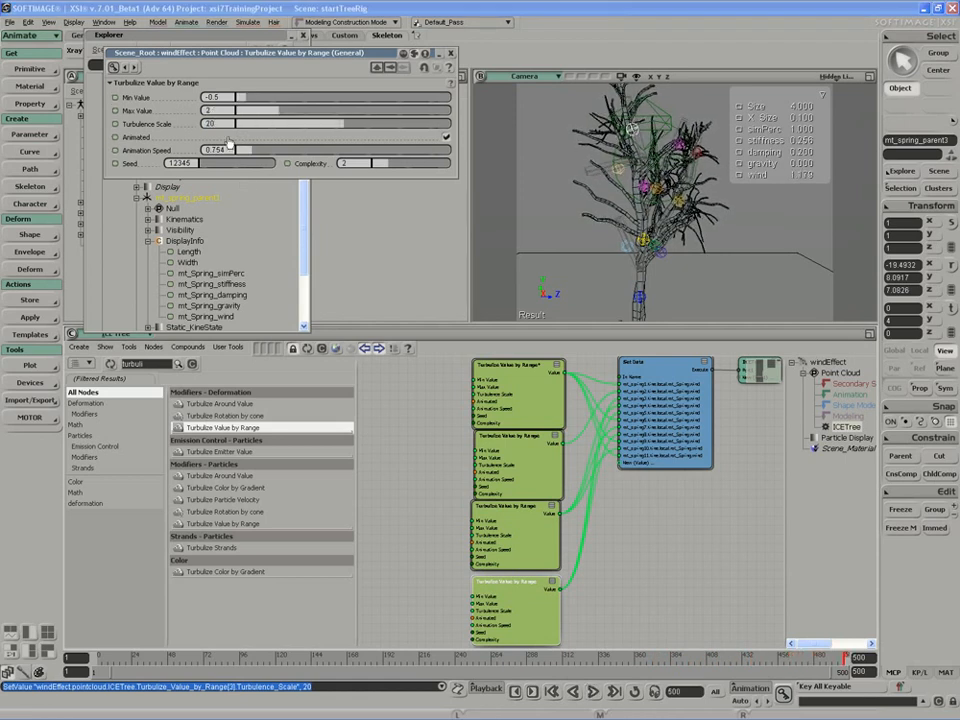
click(593, 692)
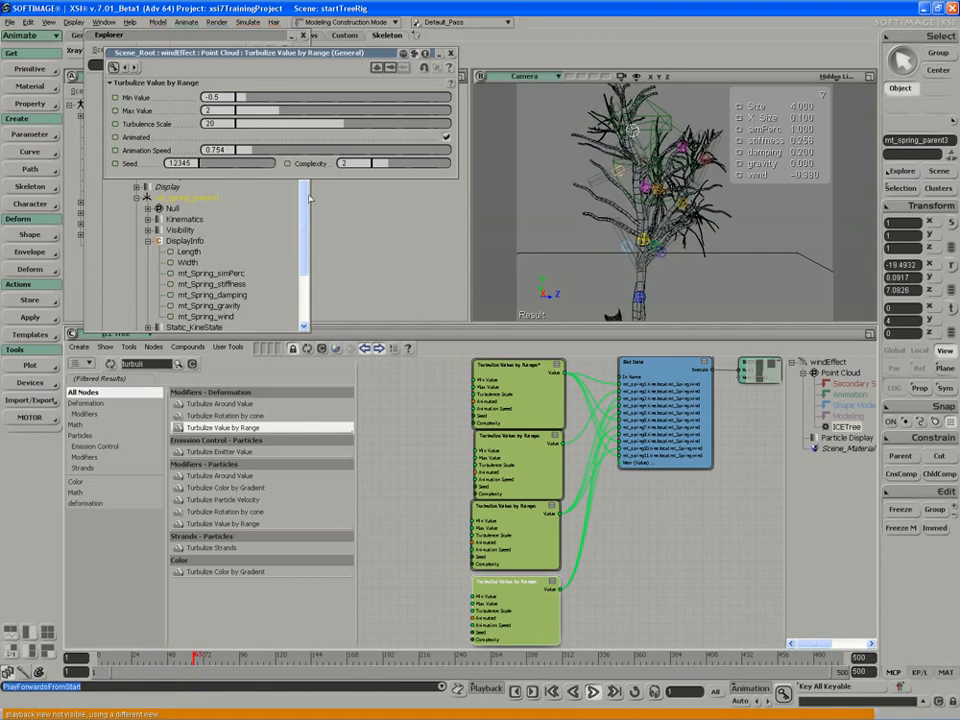
- Lower Animation Speed to 0.14 on the fourth turbulence node, 0.084 on the first, 0.112 on the second and 0.084 on the third, and replay
drag(240, 152, 241, 153)
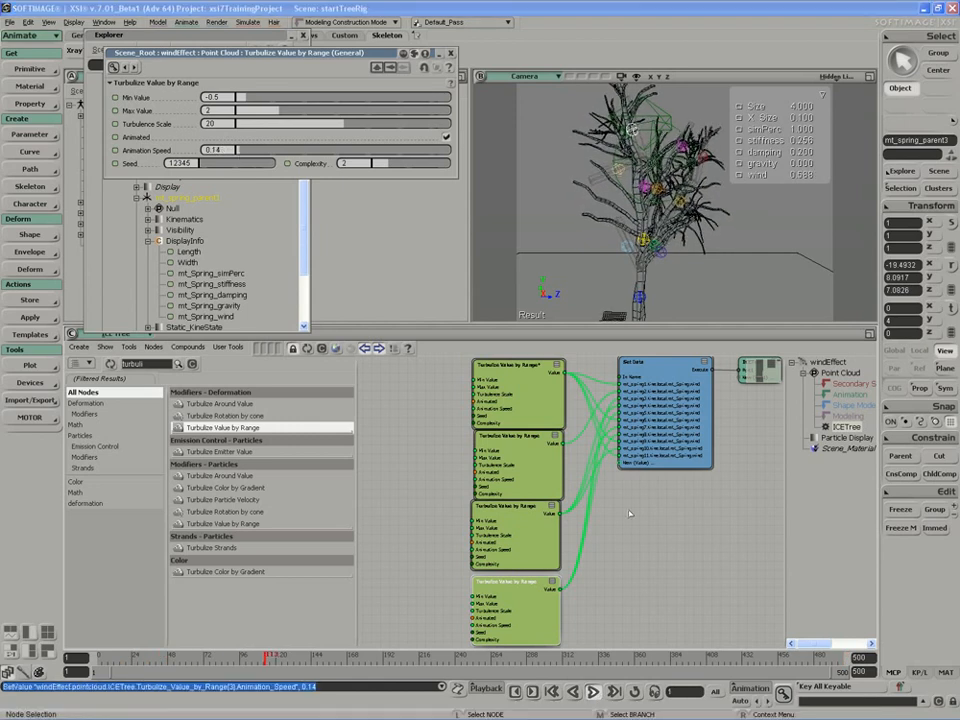
double_click(514, 398)
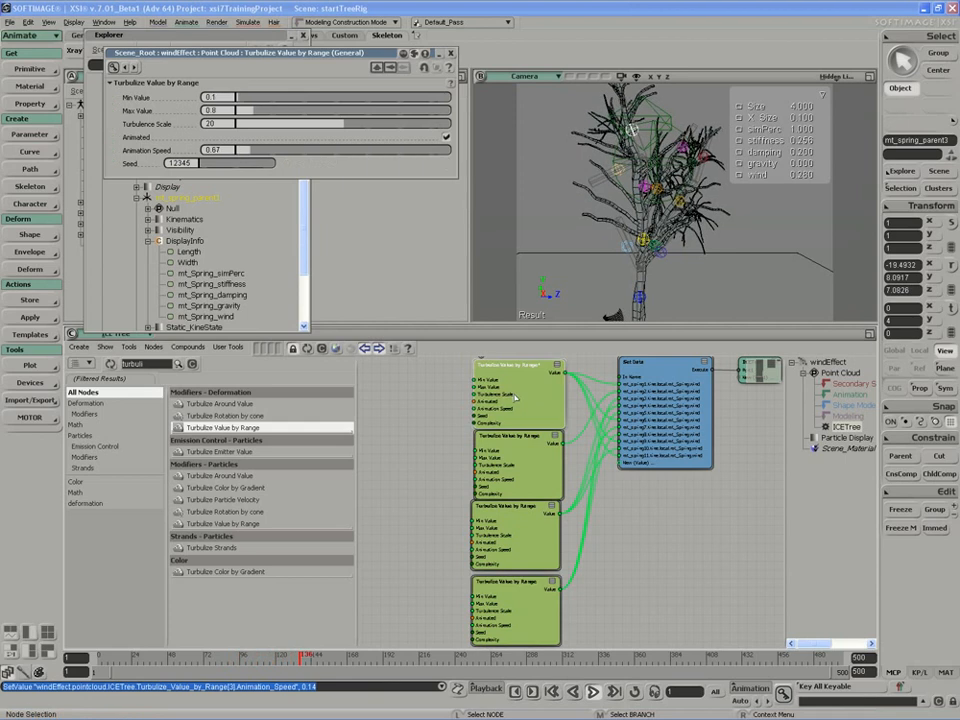
click(240, 153)
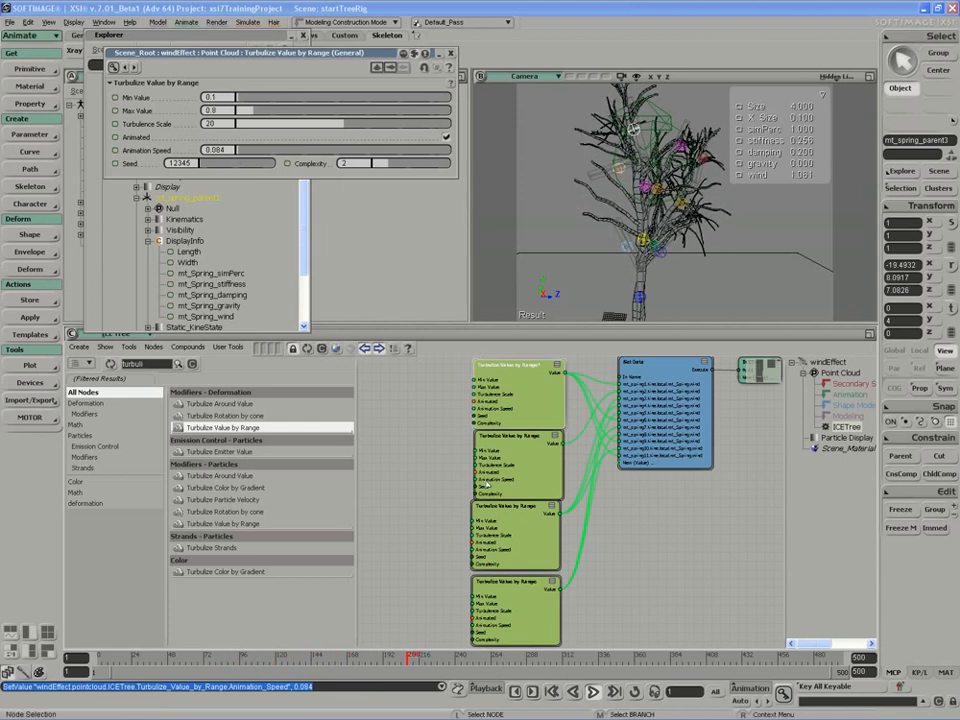
double_click(503, 475)
drag(251, 152, 240, 154)
double_click(505, 530)
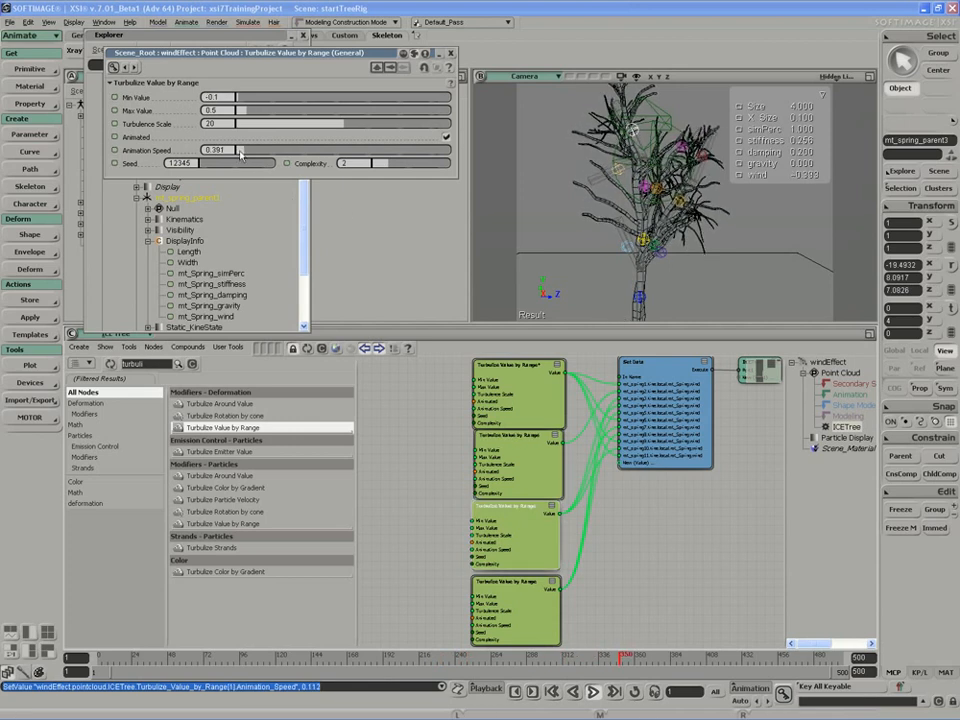
drag(240, 153, 233, 153)
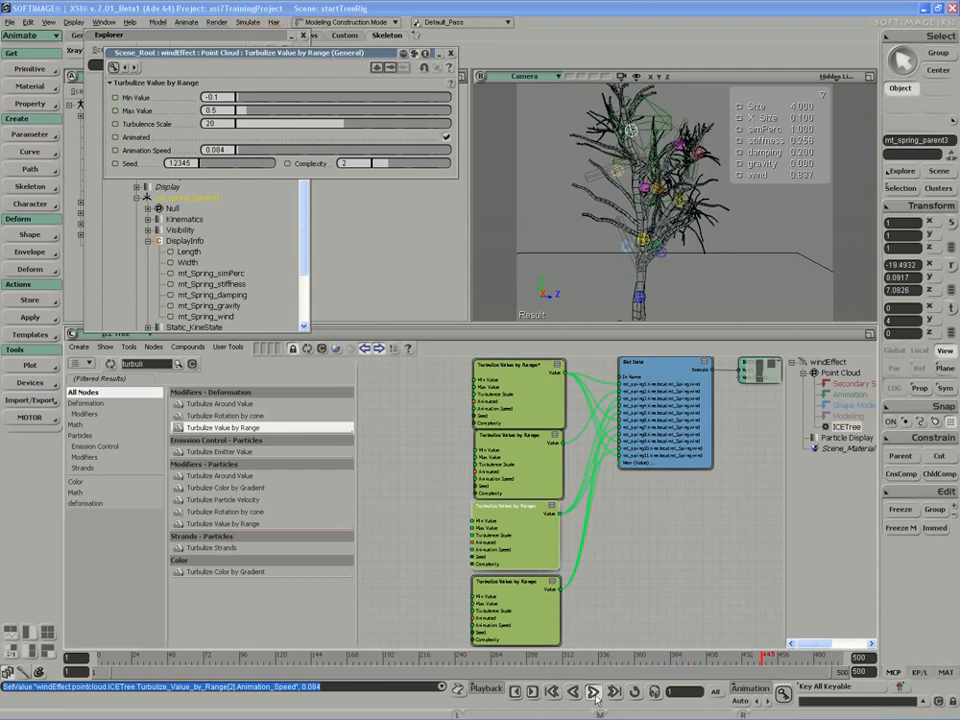
key(s)
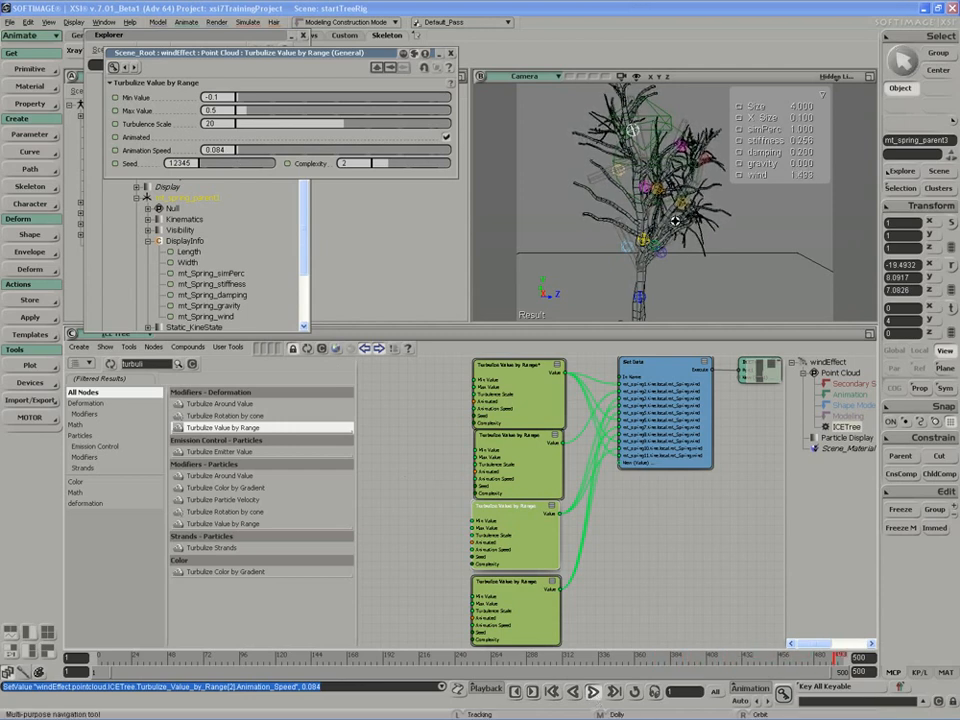
right_drag(684, 253, 625, 260)
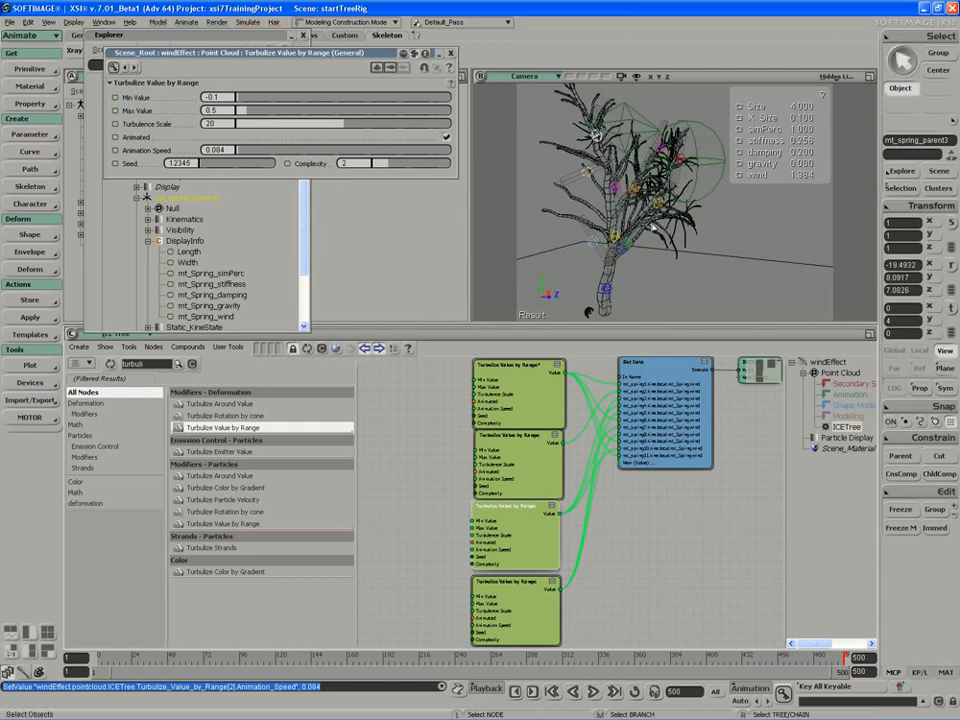
click(592, 692)
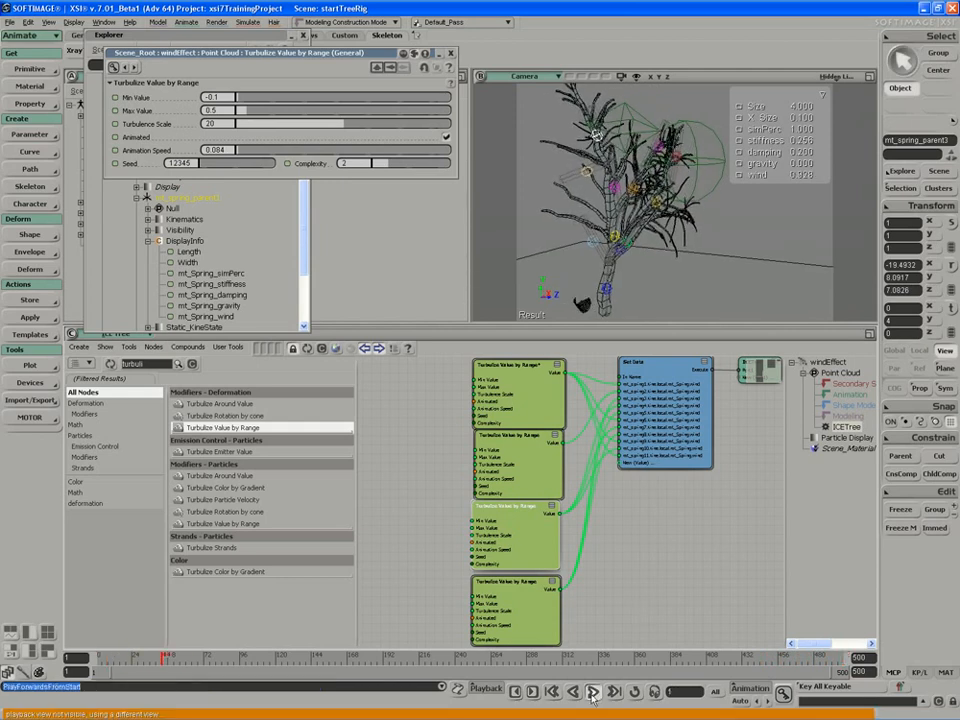
- Add a Scalar constant node beside the turbulence nodes and connect its Result to the first node's Animation Speed
key(s)
drag(585, 510, 655, 510)
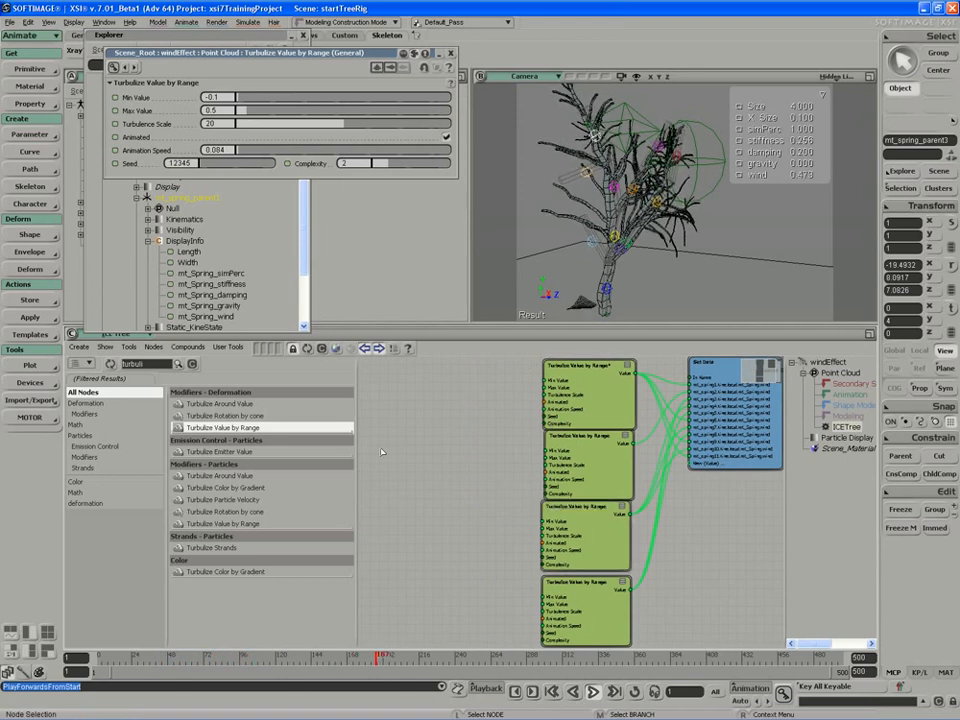
double_click(138, 364)
text(sca)
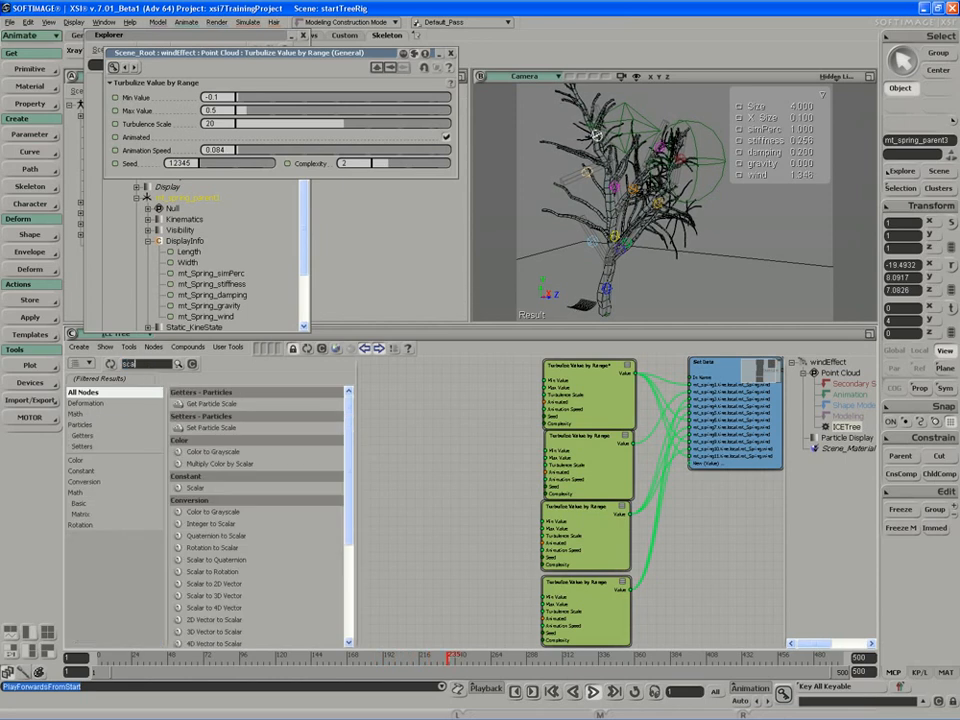
text(lar)
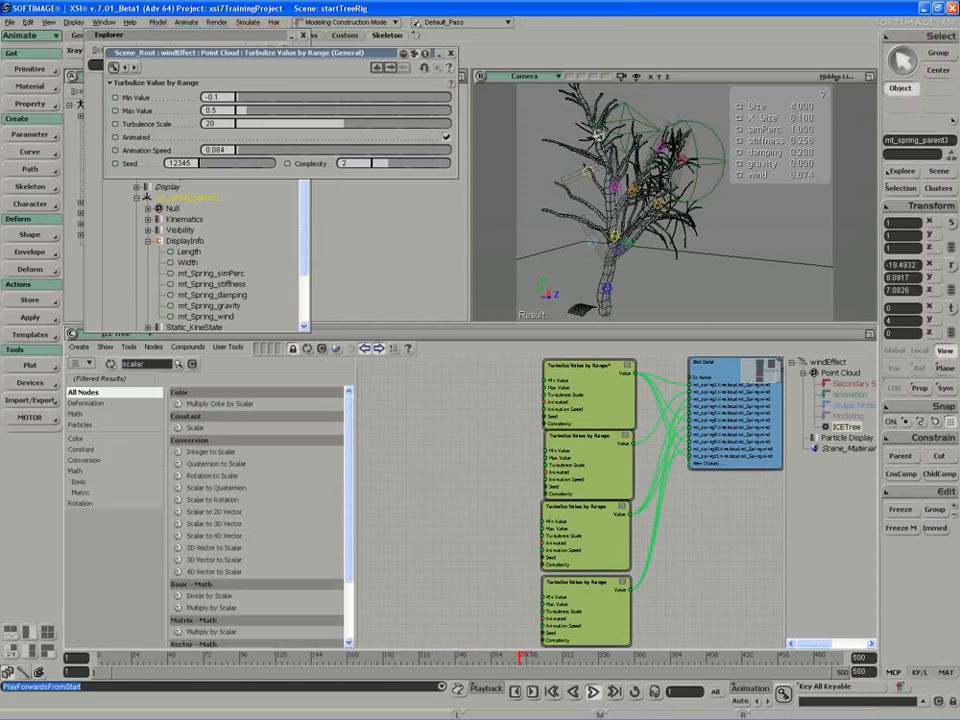
drag(195, 428, 516, 452)
scroll(476, 505, up, 3)
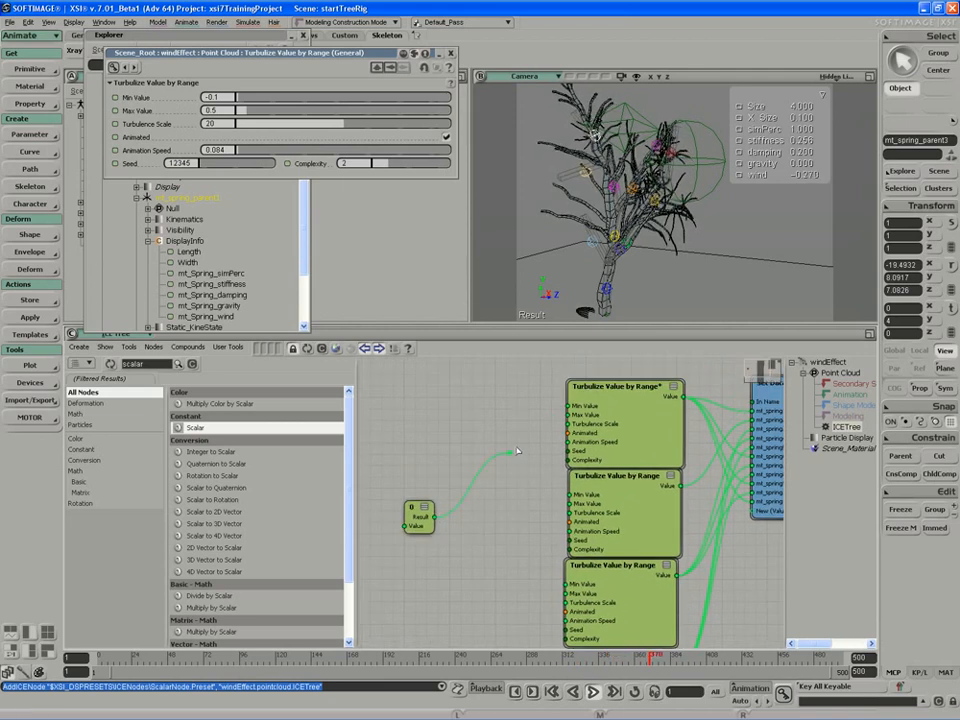
drag(558, 421, 567, 441)
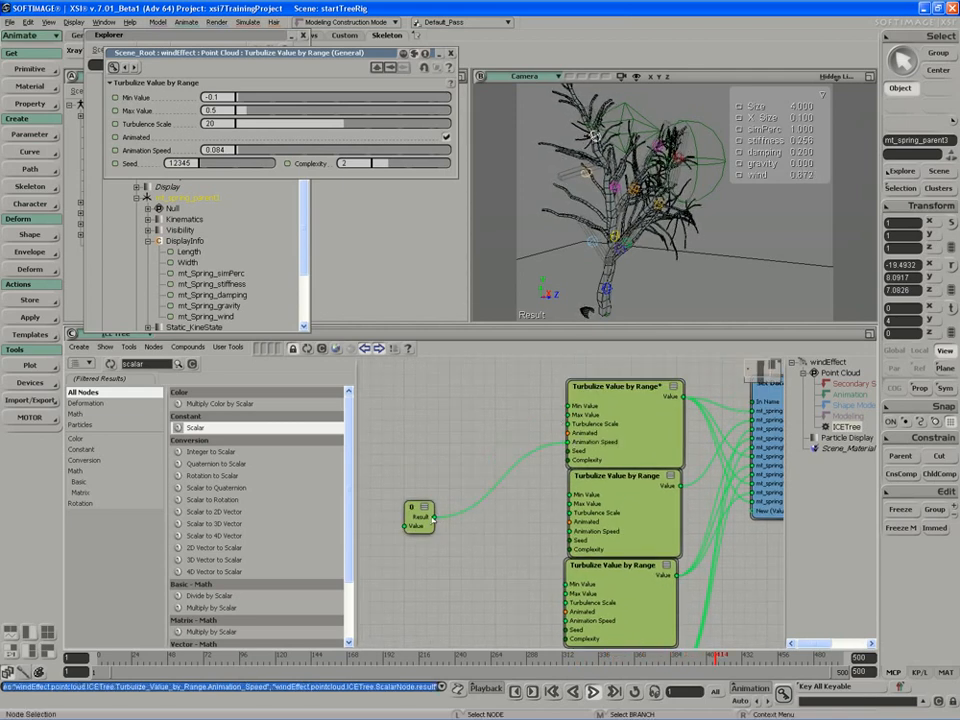
- Connect the Scalar's Result to Animation Speed on the third and fourth Turbulize Value by Range nodes, and replay the animation
drag(433, 518, 572, 531)
middle_drag(449, 576, 467, 447)
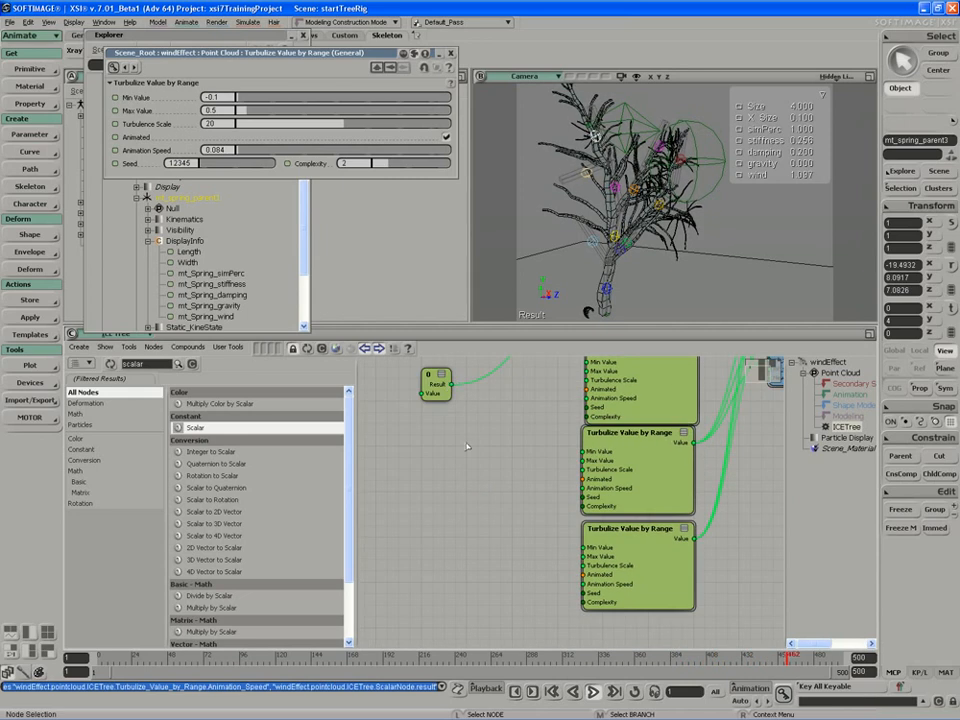
drag(450, 384, 583, 488)
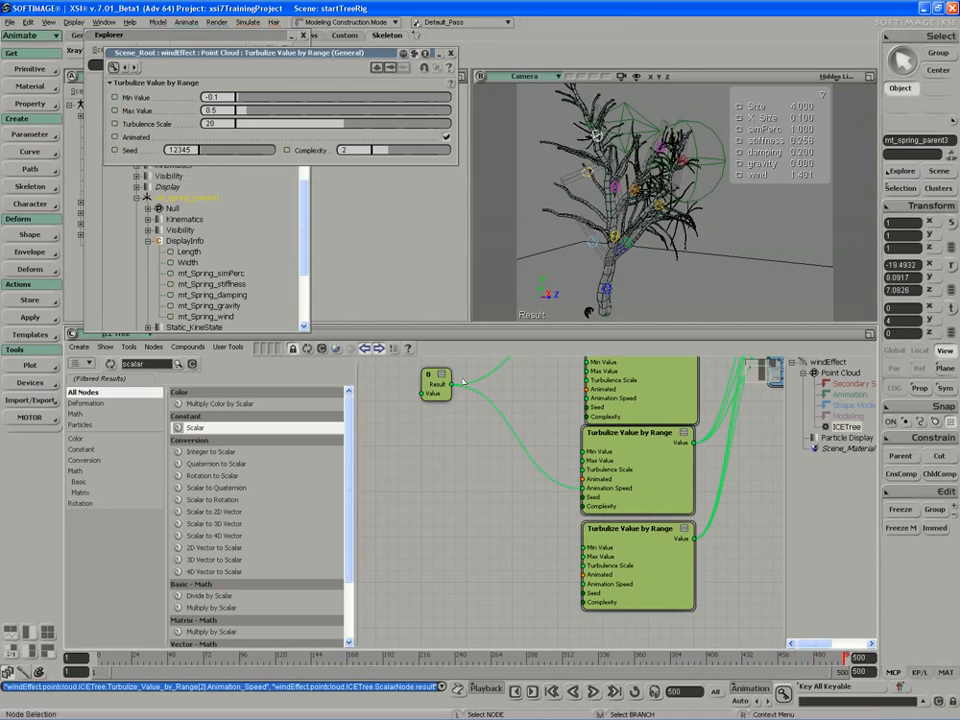
drag(595, 597, 596, 586)
middle_drag(493, 487, 505, 519)
middle_click(593, 692)
- Try Scalar node Values of 9.454, 100 and 0.559 while the animation plays
click(443, 412)
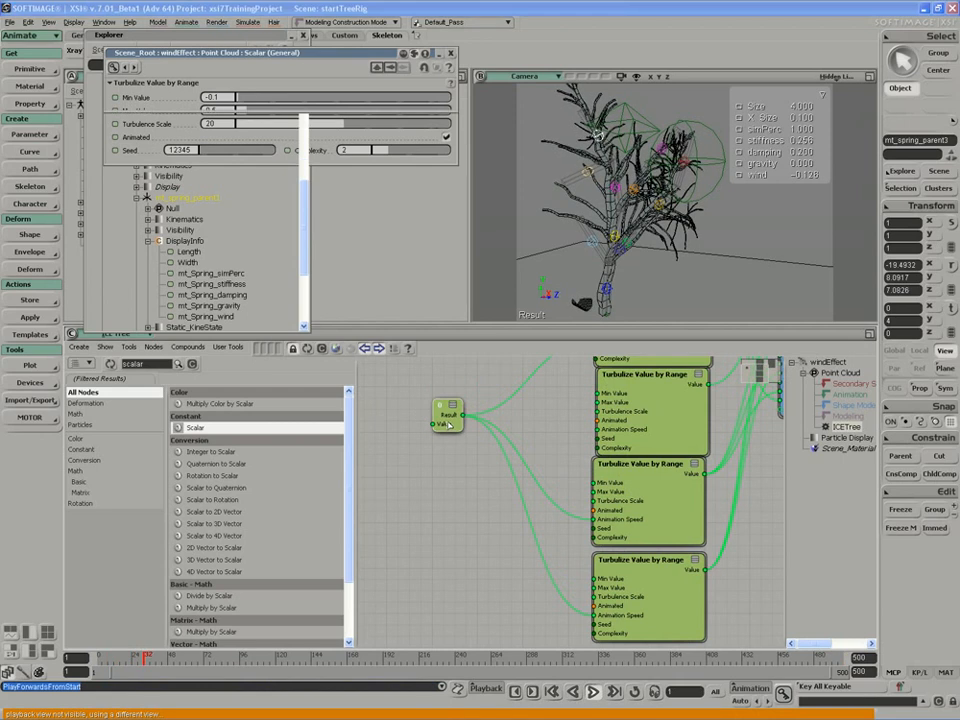
drag(240, 107, 455, 132)
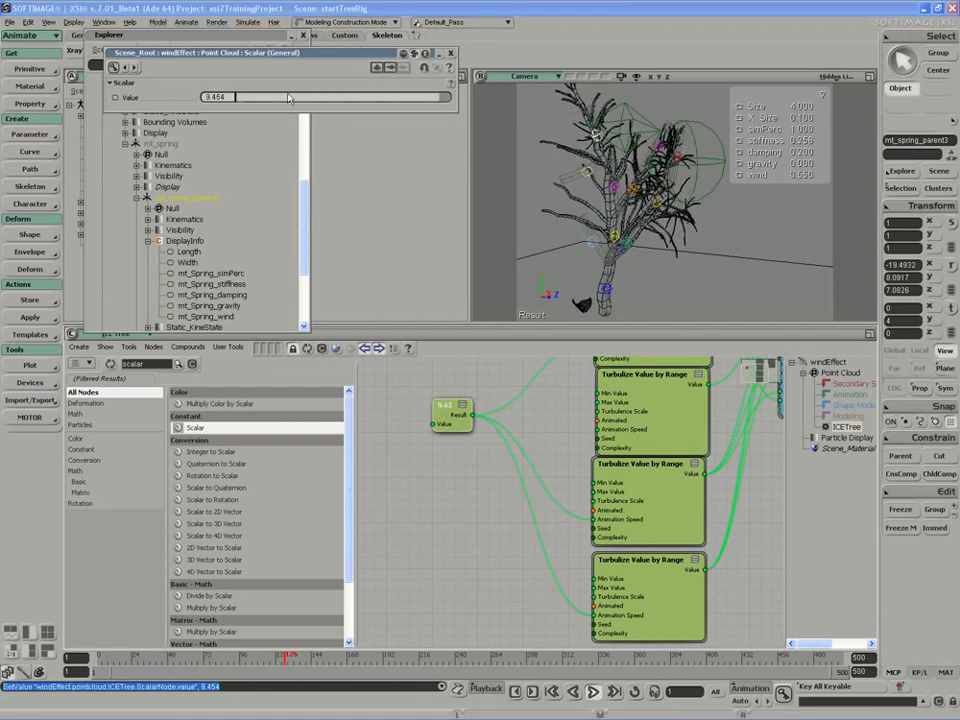
click(214, 97)
text(100)
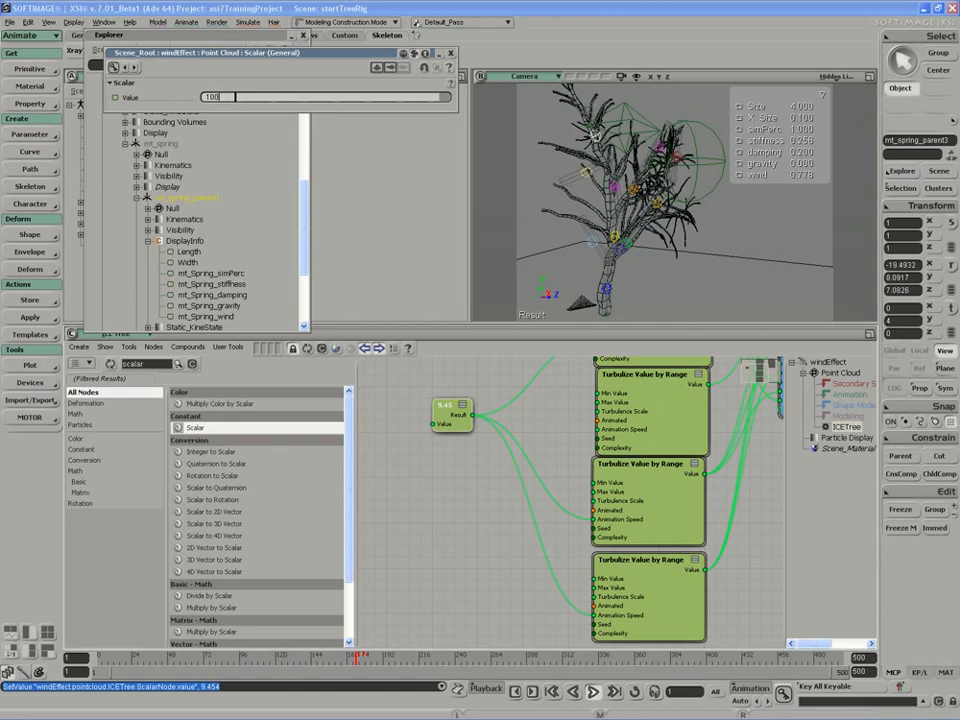
key(Return)
drag(243, 100, 238, 105)
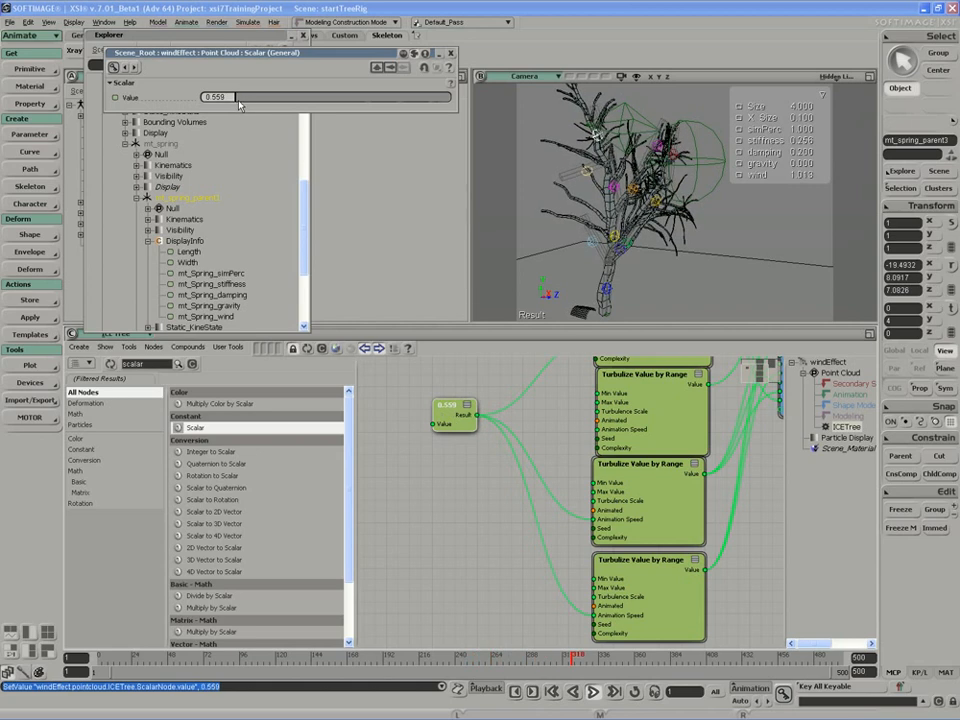
- Set the Scalar node's Value to 0.1 and stop the playback
double_click(226, 98)
text(0.1)
key(Return)
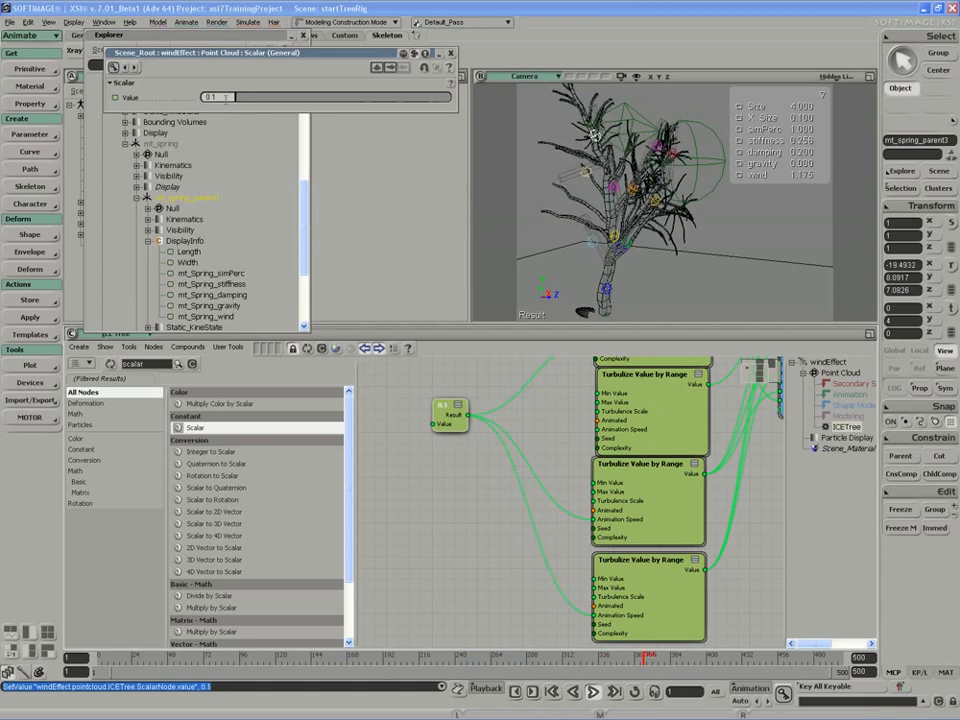
click(593, 693)
key(s)
middle_drag(562, 582, 527, 565)
drag(527, 565, 408, 576)
middle_drag(408, 576, 413, 570)
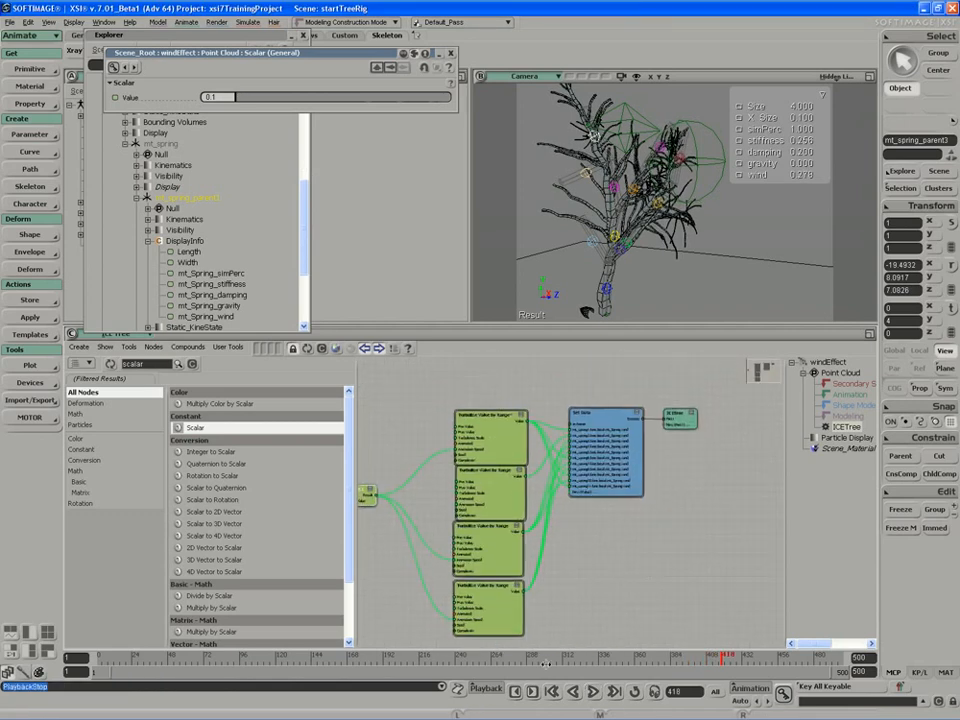